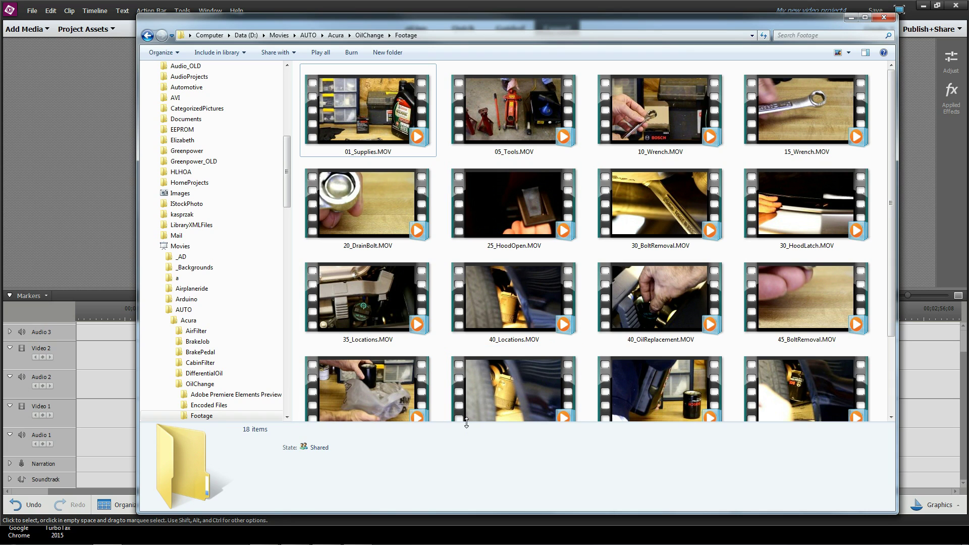
# - Enlarge the file list and view the properties of 05_Tools, 10_Wrench and 30_HoodLatch
pyautogui.moveTo(463, 423); pyautogui.dragTo(463, 485)
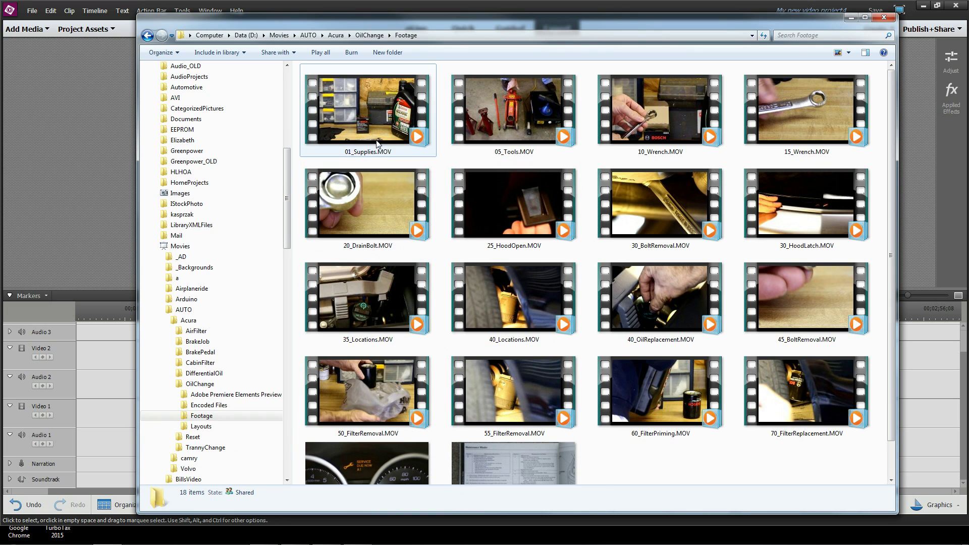
pyautogui.click(545, 142)
pyautogui.click(656, 121)
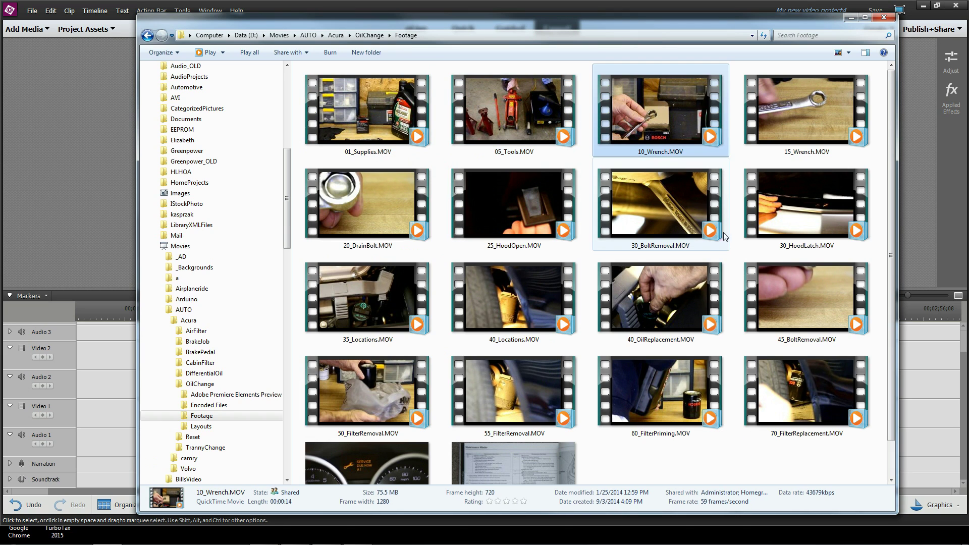
pyautogui.click(781, 240)
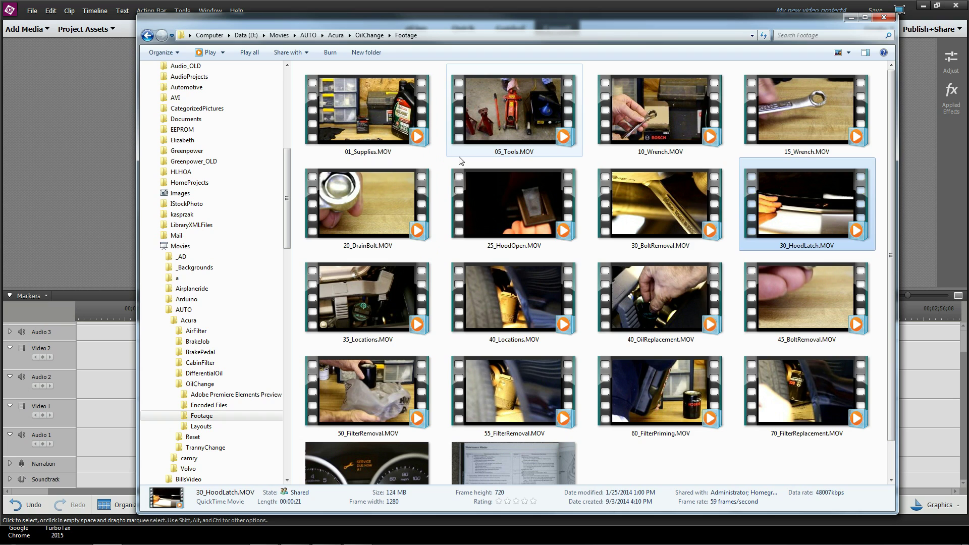
# - Import all 18 Footage files into the project through Add Media > Files and Folders
pyautogui.click(83, 100)
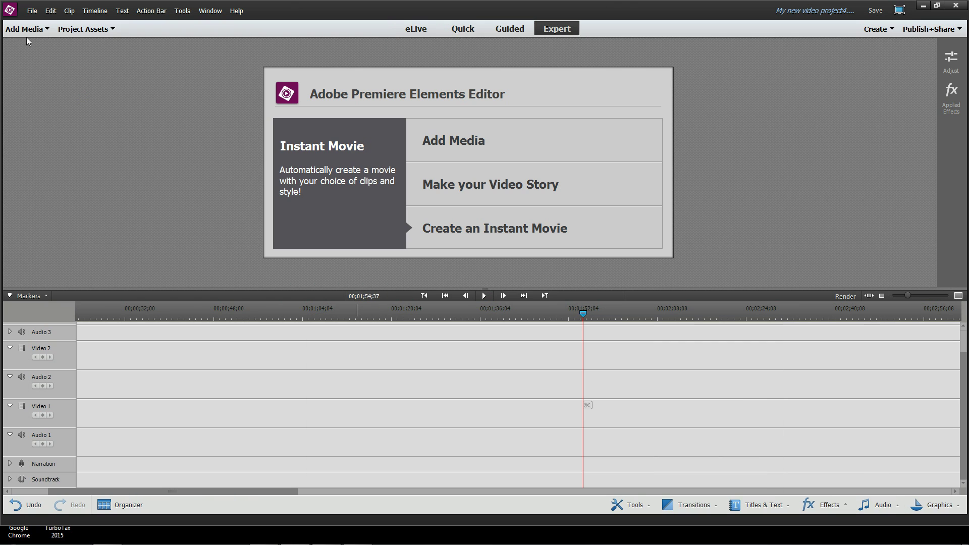
pyautogui.click(456, 138)
pyautogui.click(62, 95)
pyautogui.click(257, 170)
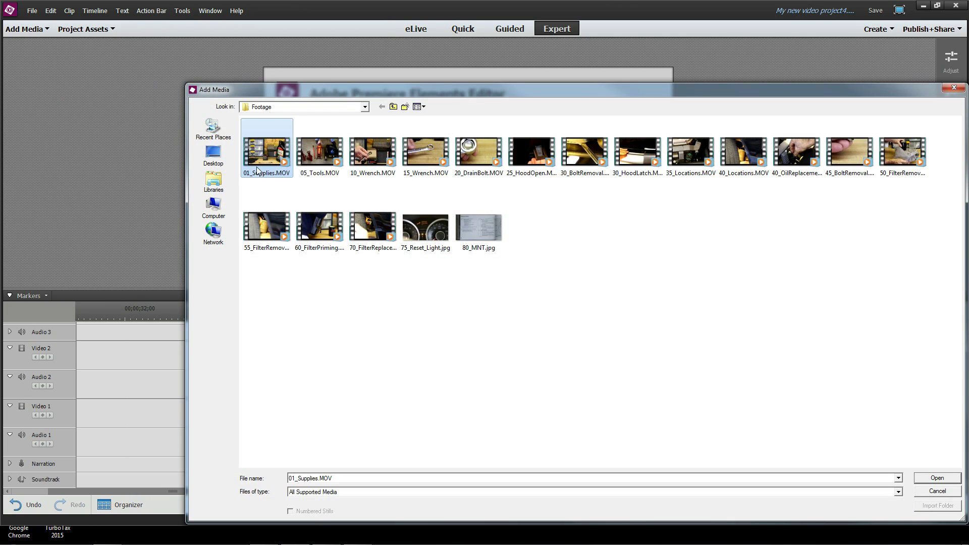
pyautogui.keyDown('shift'); pyautogui.click(470, 227); pyautogui.keyUp('shift')
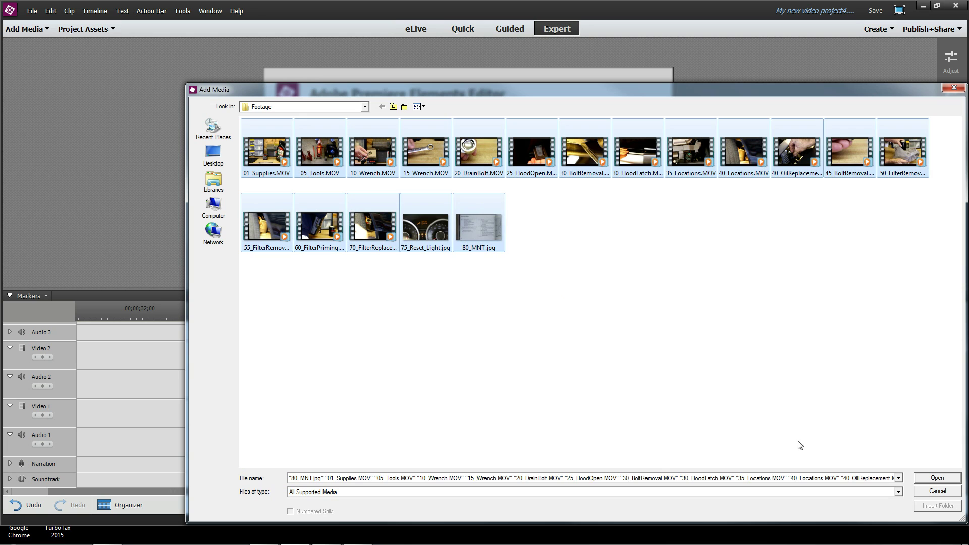
pyautogui.click(916, 477)
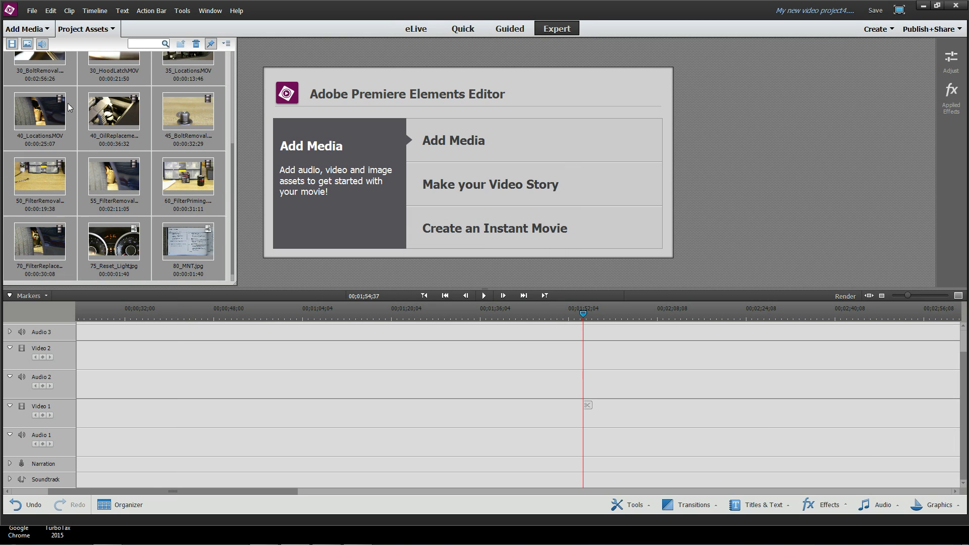
# - Place the imported clips on the Video 1 and Audio 1 tracks and scrub through them
pyautogui.moveTo(68, 103); pyautogui.dragTo(76, 443)
pyautogui.click(152, 313)
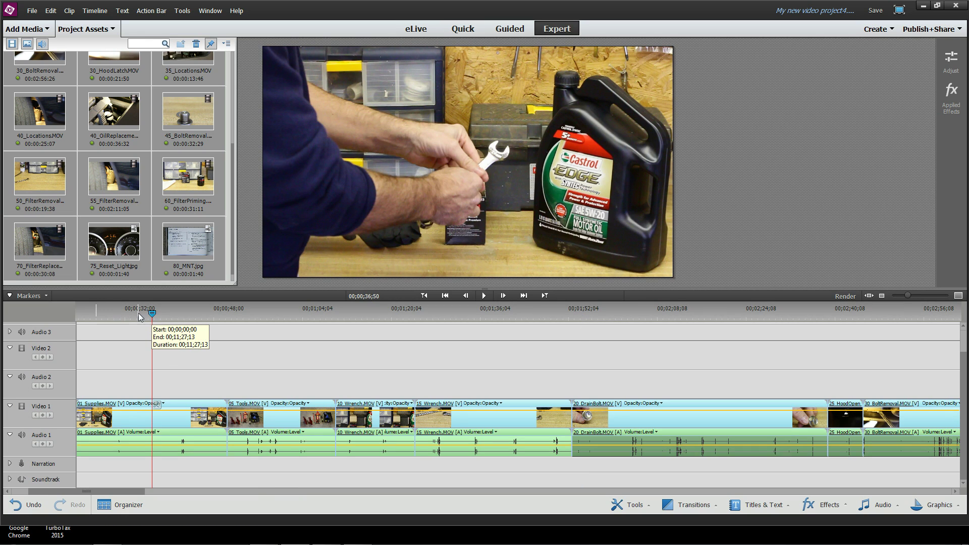
pyautogui.moveTo(150, 312); pyautogui.dragTo(305, 314)
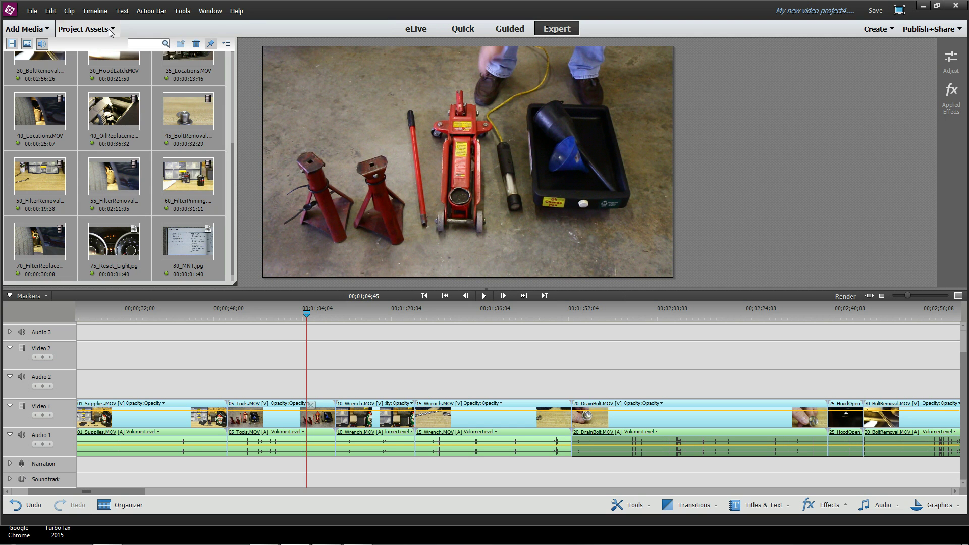
# - Try deleting the 15_Wrench clip with the Delete key, then undo it
pyautogui.click(108, 29)
pyautogui.hotkey('ctrl', 'a')
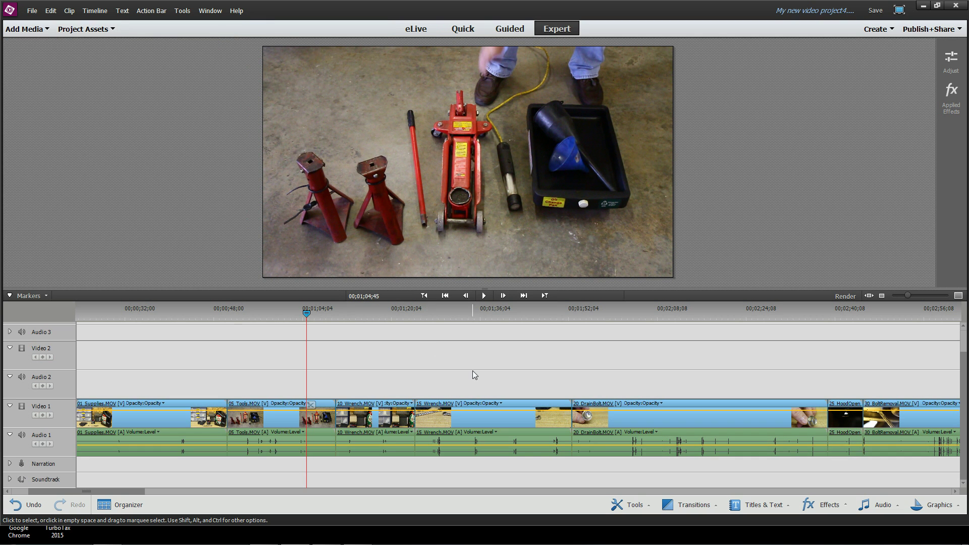
pyautogui.click(463, 420)
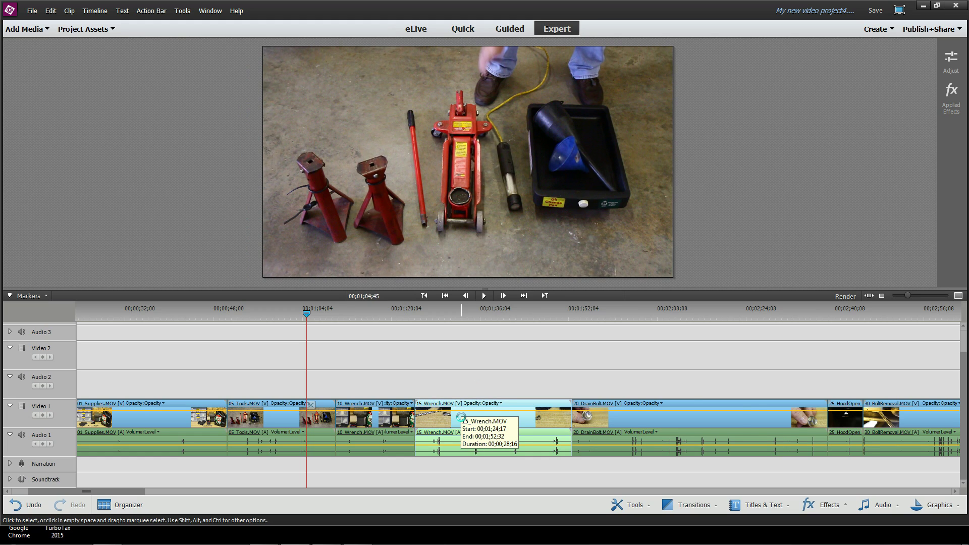
pyautogui.press('Delete')
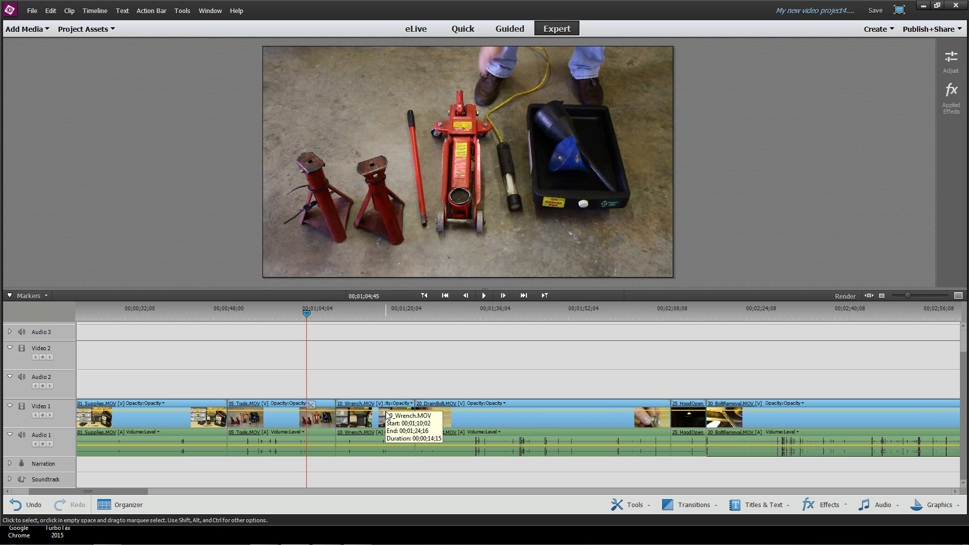
pyautogui.hotkey('ctrl', 'z')
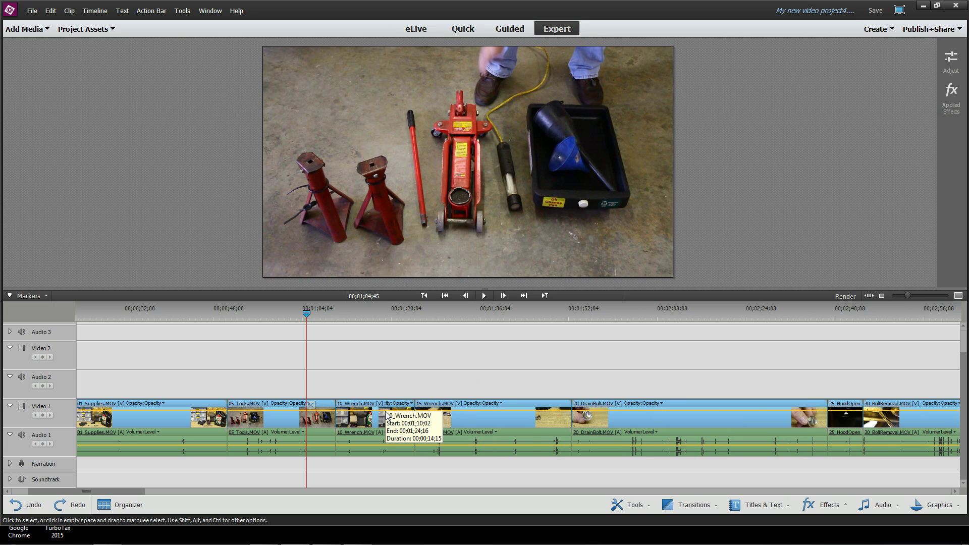
# - Delete 15_Wrench leaving a gap, then delete and close that gap
pyautogui.rightClick(469, 418)
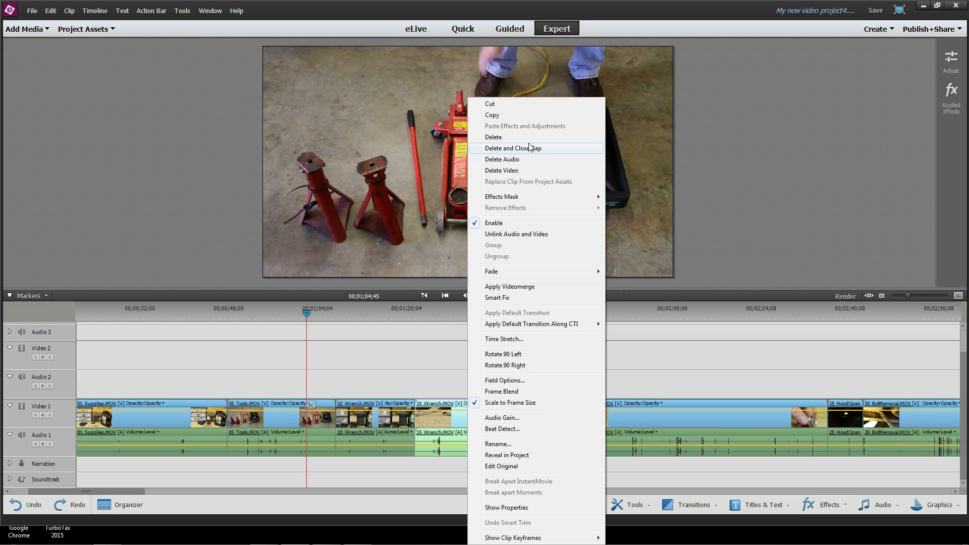
pyautogui.click(502, 142)
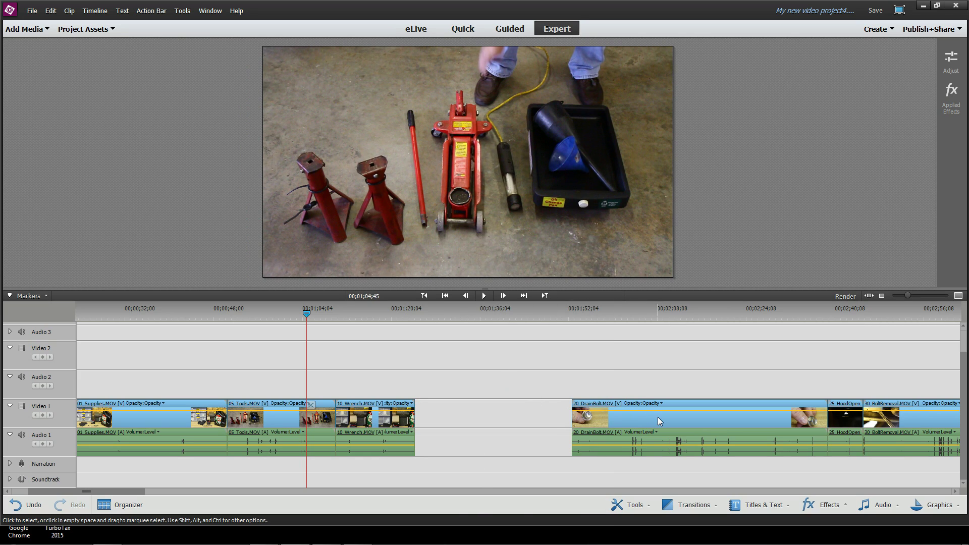
pyautogui.moveTo(903, 419)
pyautogui.mouseDown()
pyautogui.moveTo(396, 353)
pyautogui.moveTo(899, 376)
pyautogui.moveTo(914, 414)
pyautogui.mouseUp()
pyautogui.rightClick(479, 413)
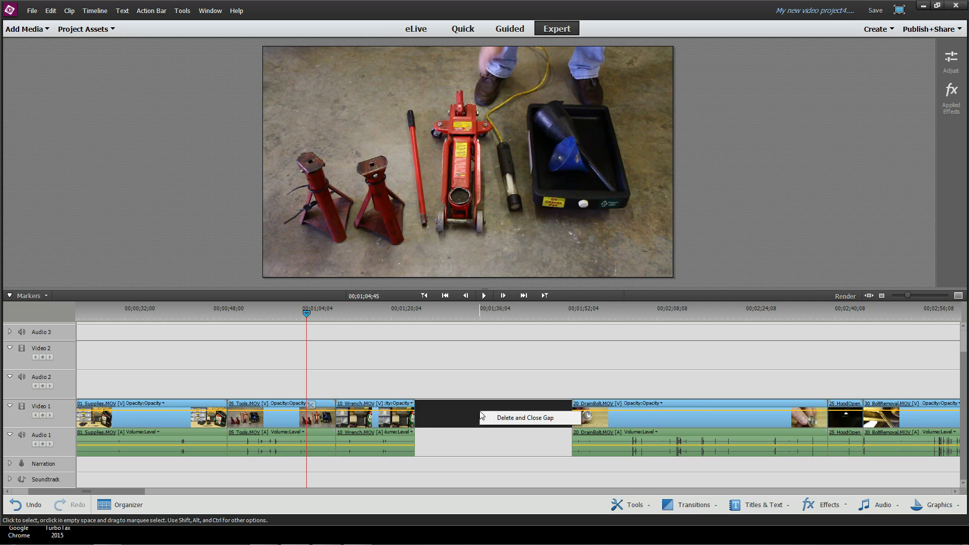
pyautogui.click(514, 419)
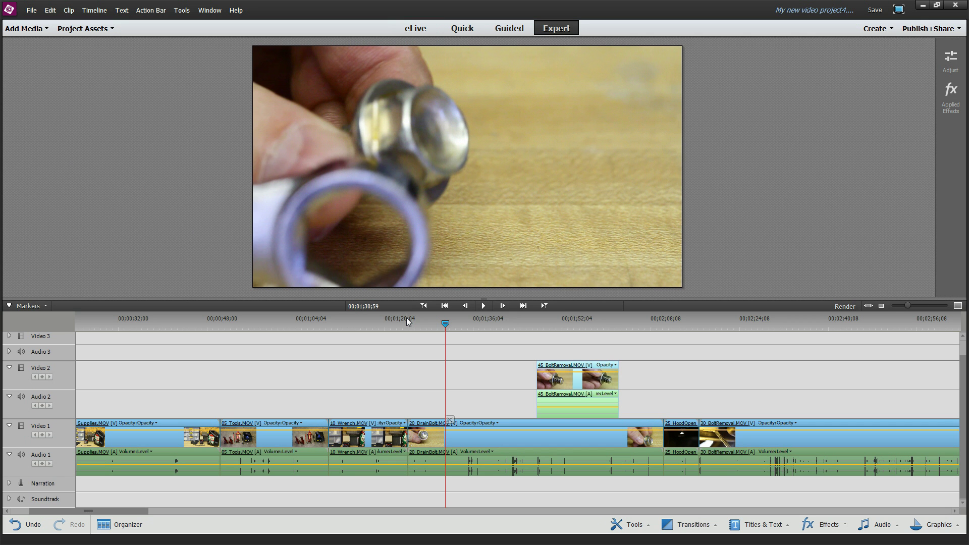
# - Play through the overlay section where 45_BoltRemoval sits above 20_DrainBolt
pyautogui.click(481, 305)
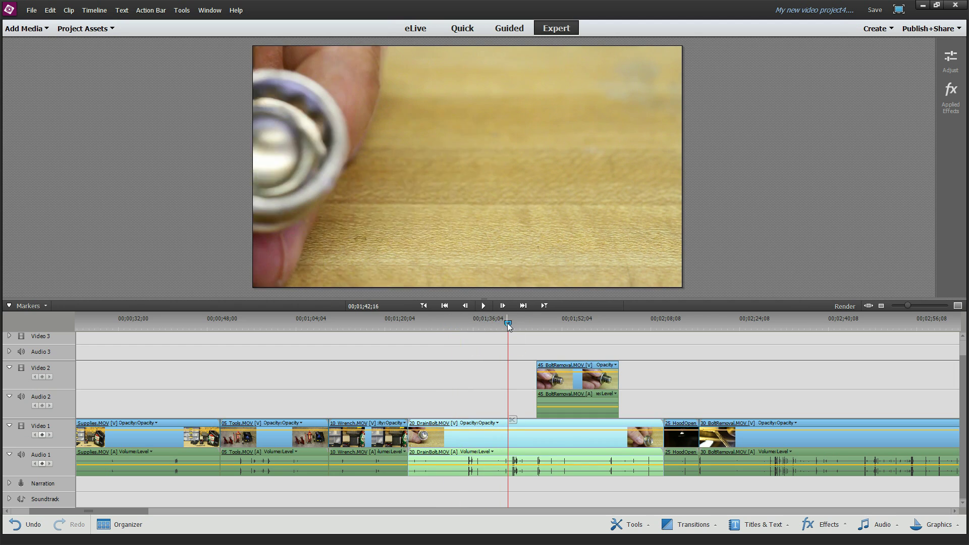
pyautogui.click(484, 306)
pyautogui.click(484, 306)
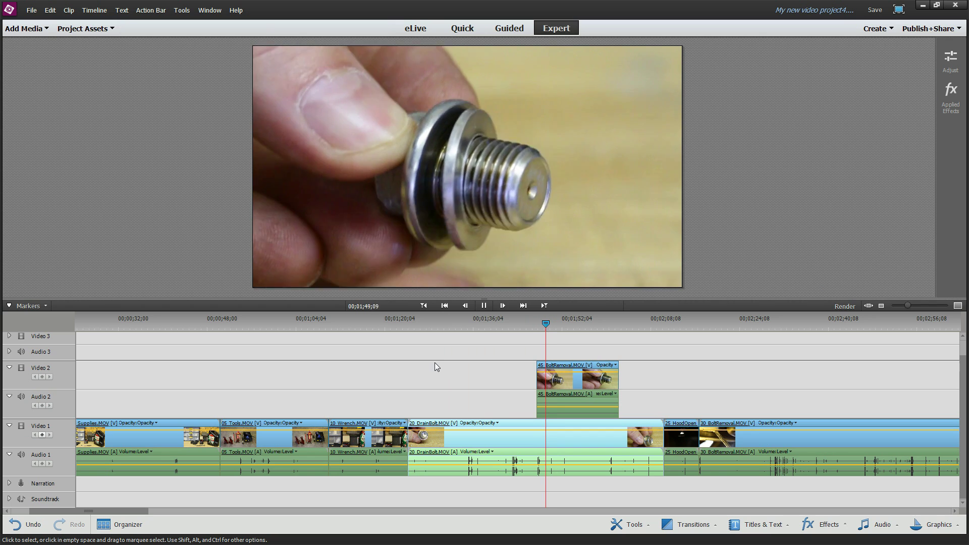
pyautogui.click(483, 306)
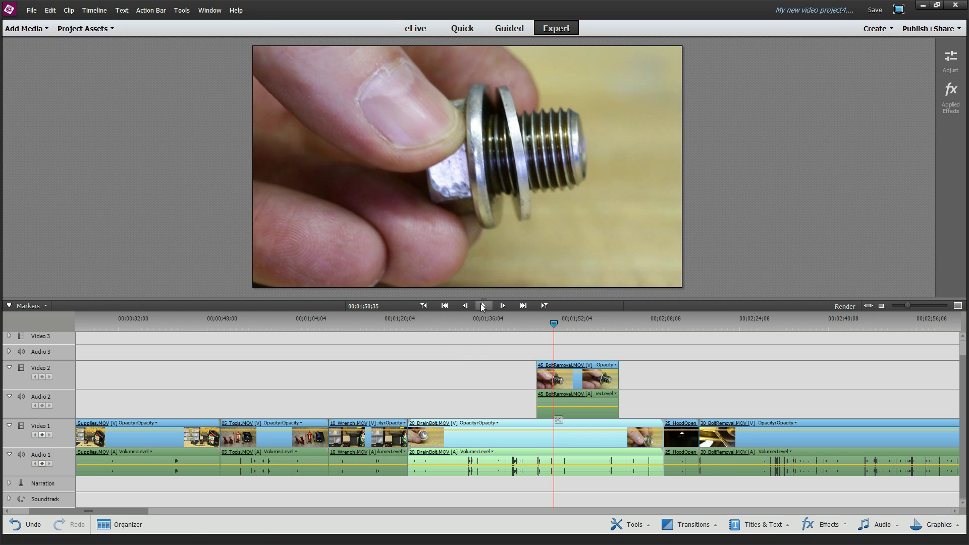
pyautogui.click(583, 383)
pyautogui.click(580, 428)
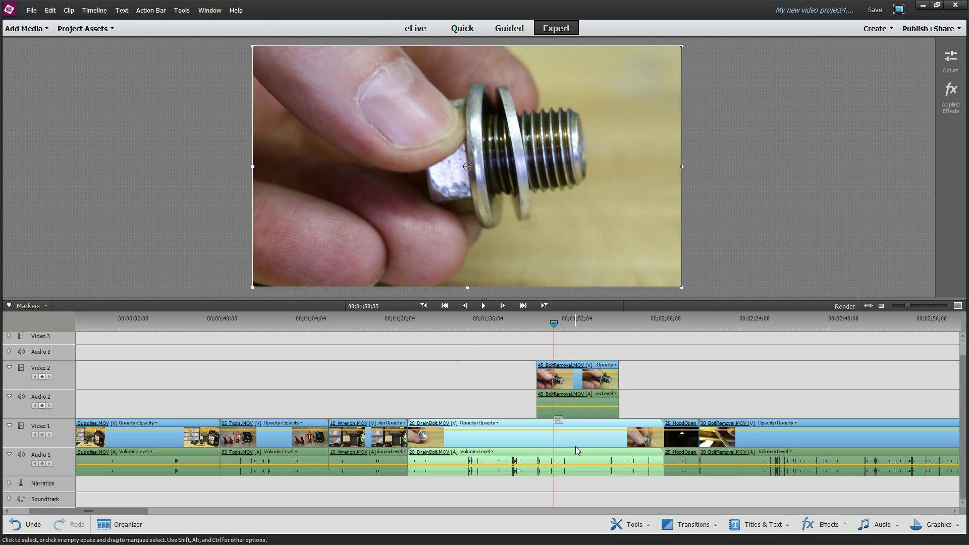
# - Delete the audio from the 45_BoltRemoval overlay clip
pyautogui.rightClick(567, 387)
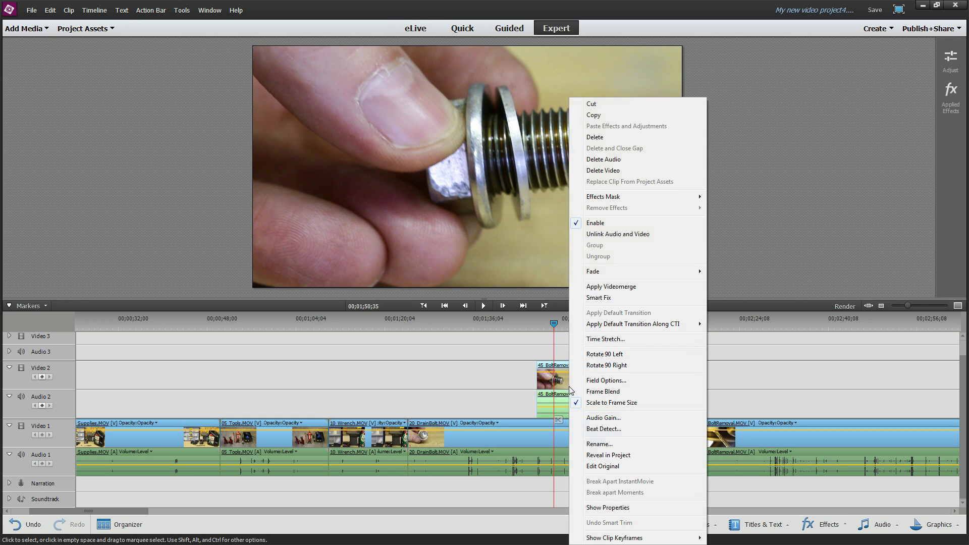
pyautogui.click(603, 161)
pyautogui.moveTo(555, 324); pyautogui.dragTo(526, 324)
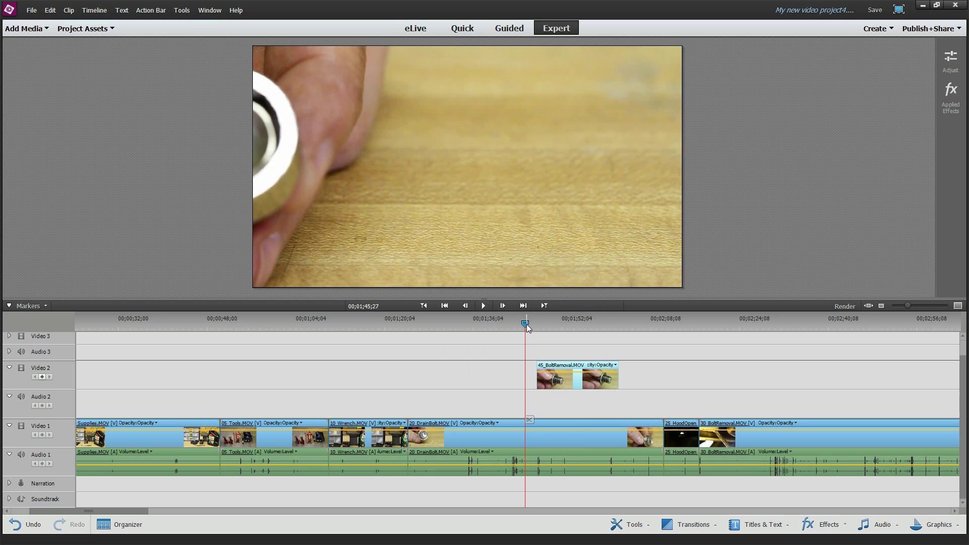
# - Scale 45_BoltRemoval down in the Monitor into an upper-right picture-in-picture inset
pyautogui.click(482, 305)
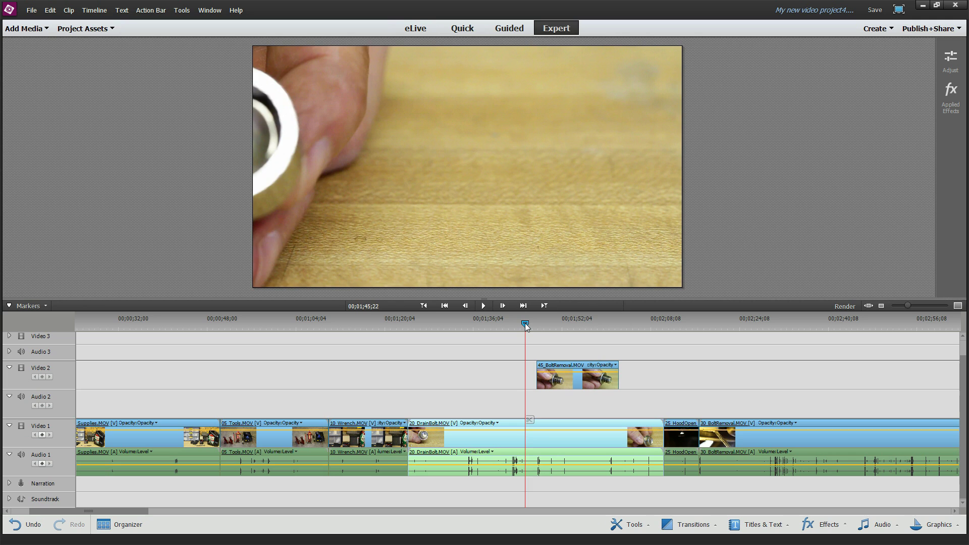
pyautogui.moveTo(528, 326); pyautogui.dragTo(559, 325)
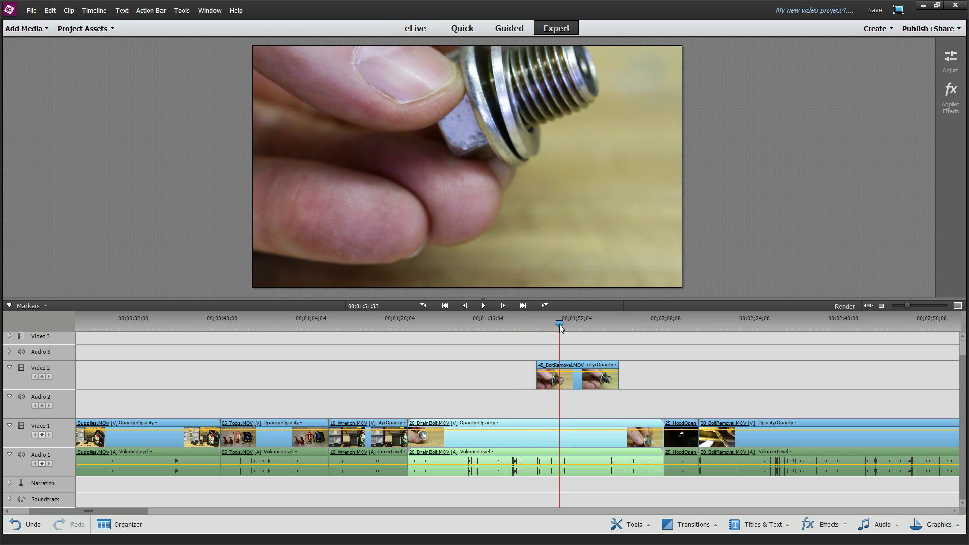
pyautogui.moveTo(559, 324)
pyautogui.click(589, 221)
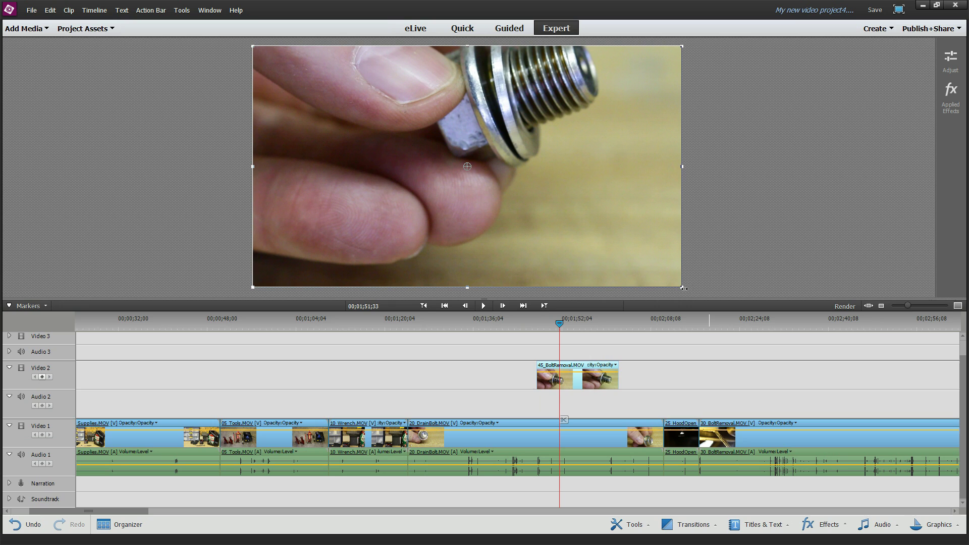
pyautogui.moveTo(683, 289); pyautogui.dragTo(614, 177)
pyautogui.moveTo(559, 327); pyautogui.dragTo(593, 334)
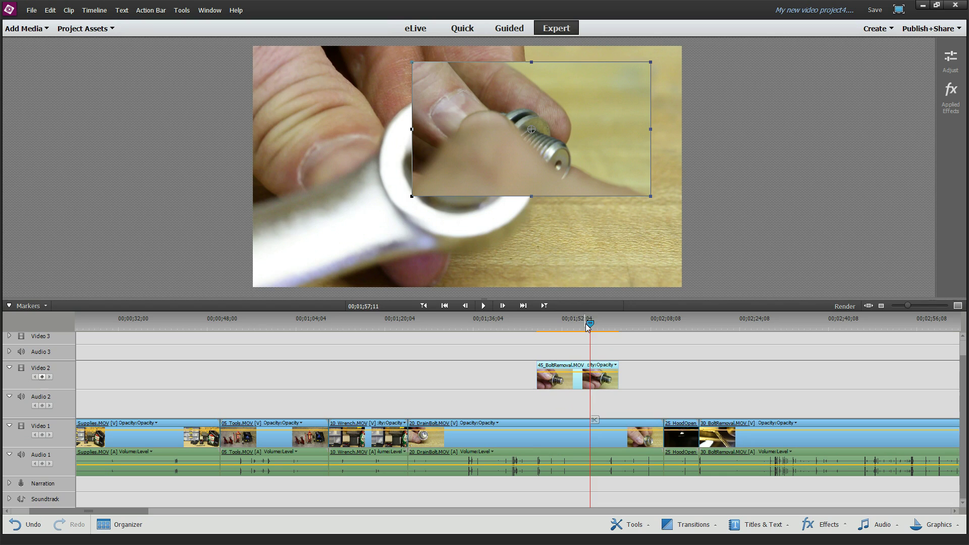
# - Zoom the timeline on the overlay clip and display its Motion > Position keyframes
pyautogui.moveTo(587, 326); pyautogui.dragTo(538, 328)
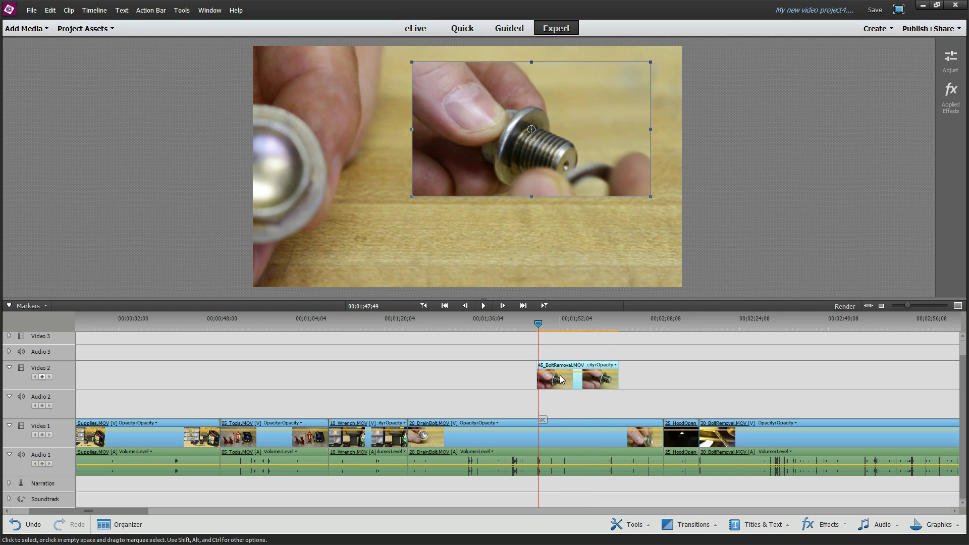
pyautogui.click(9, 370)
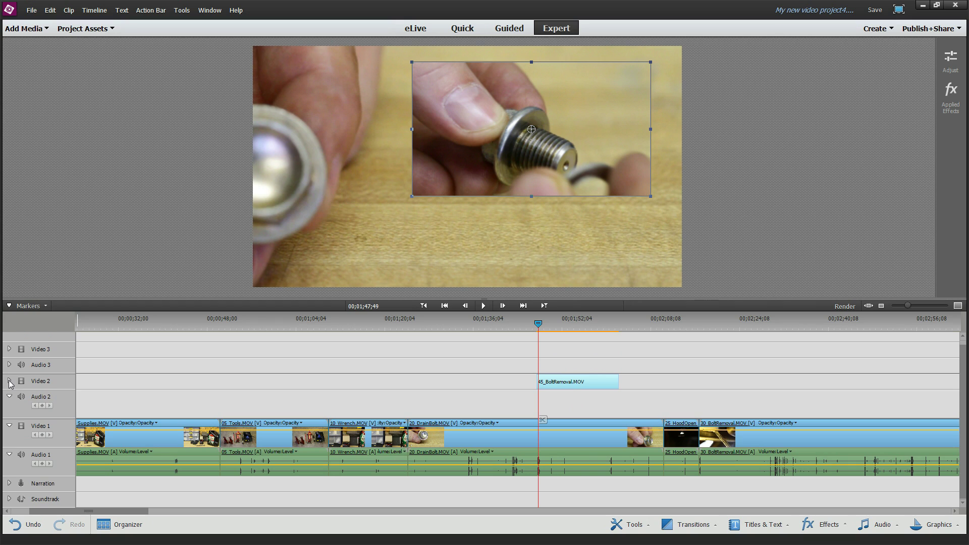
pyautogui.click(10, 382)
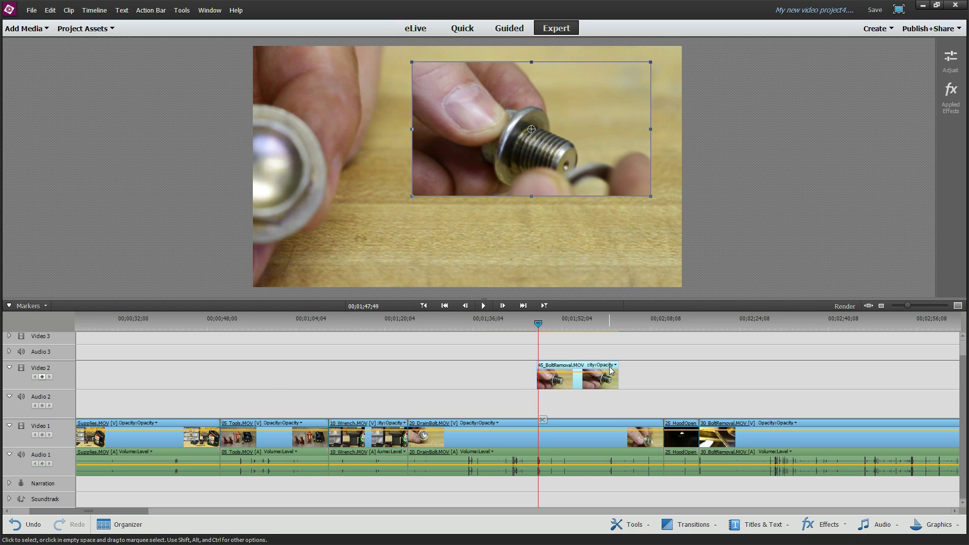
pyautogui.moveTo(907, 306); pyautogui.dragTo(915, 306)
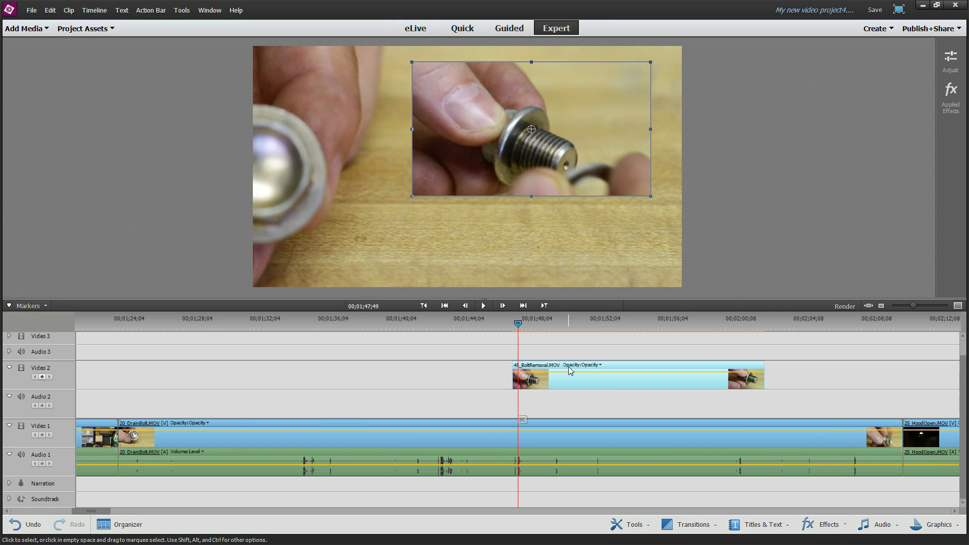
pyautogui.click(601, 366)
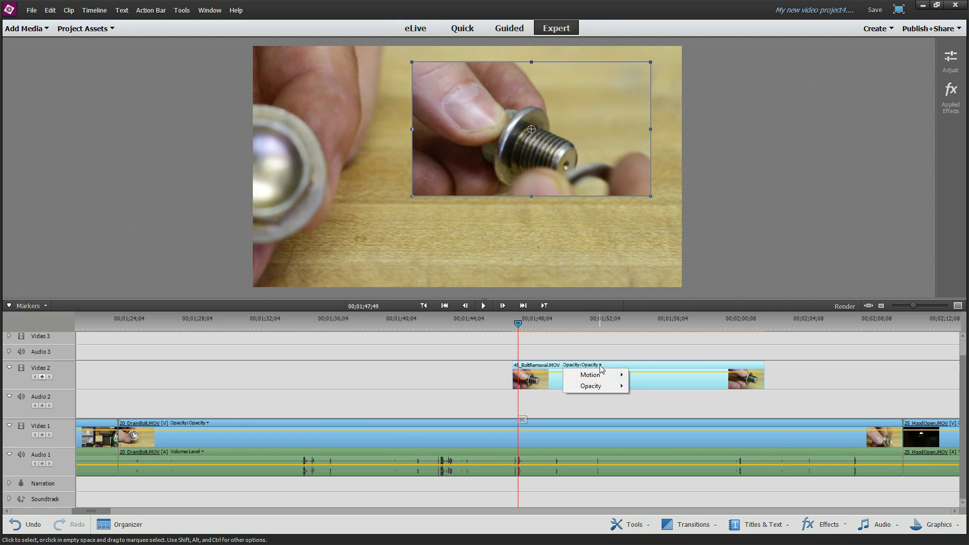
pyautogui.moveTo(602, 376)
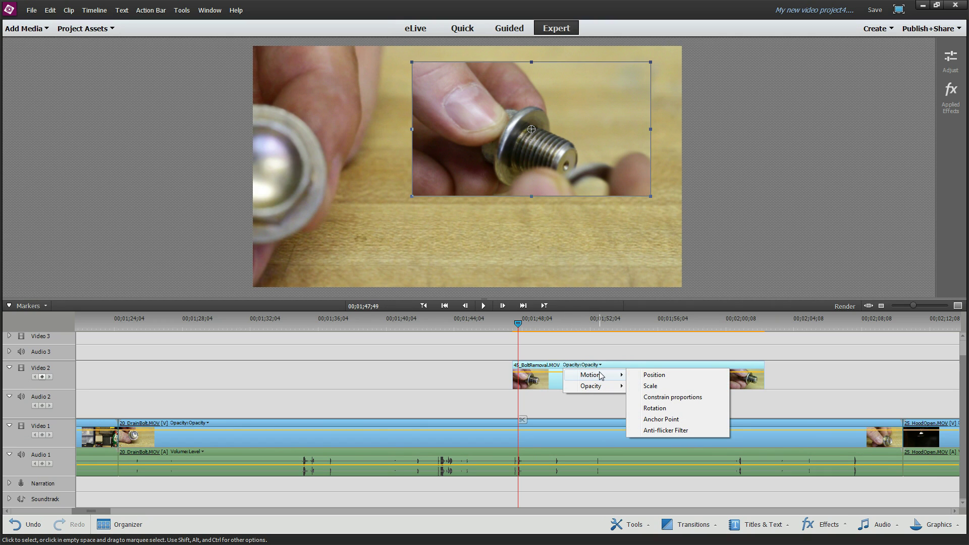
pyautogui.click(651, 377)
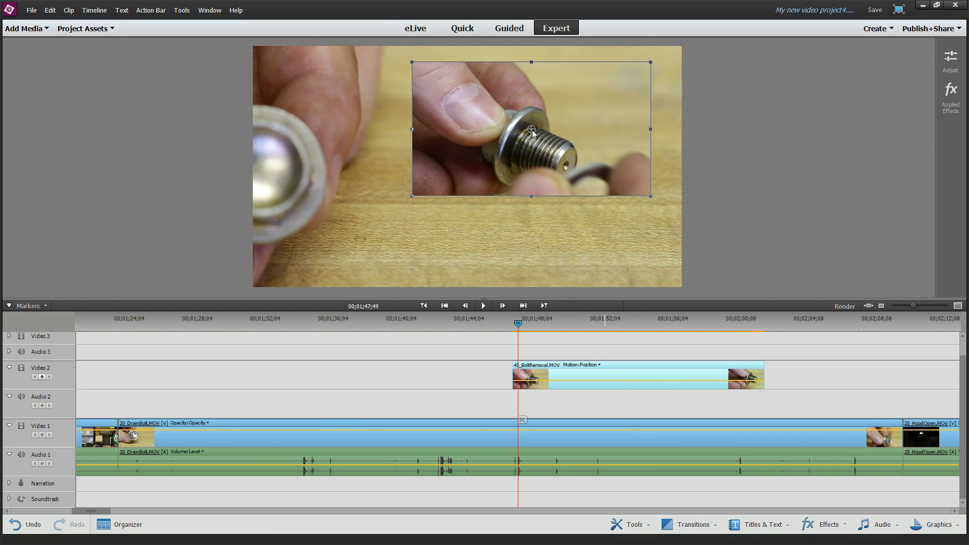
# - Keyframe the inset's position at the clip start, then lower left near its end, and play
pyautogui.click(515, 325)
pyautogui.moveTo(515, 325); pyautogui.dragTo(514, 325)
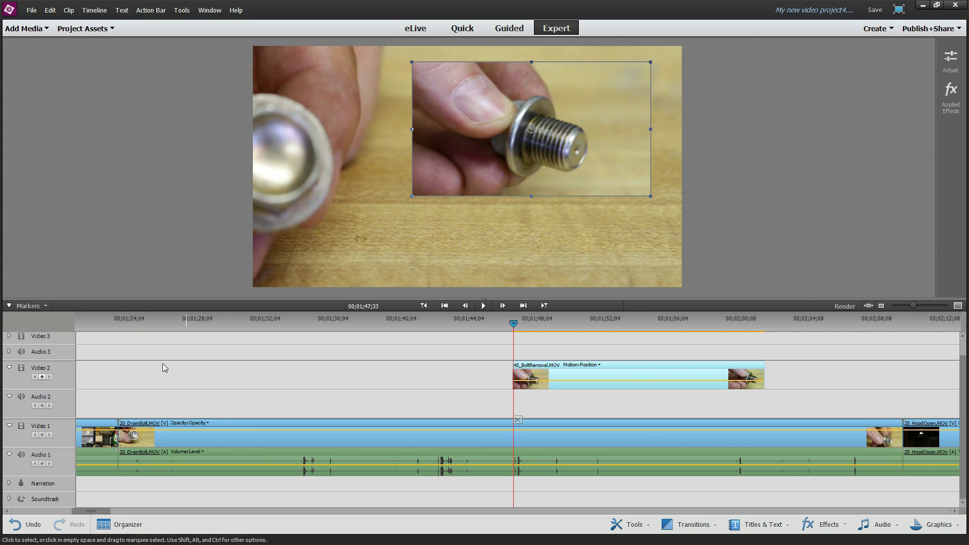
pyautogui.click(46, 380)
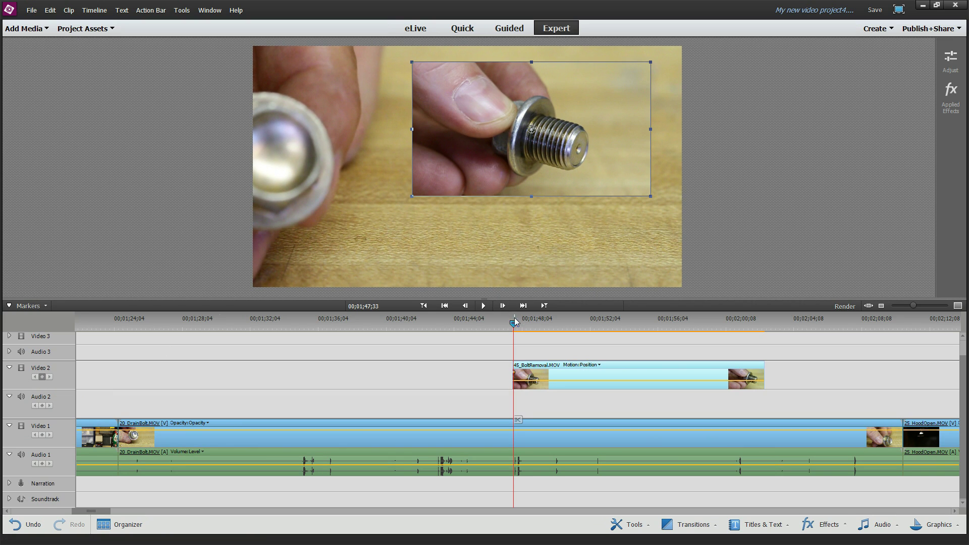
pyautogui.moveTo(514, 328); pyautogui.dragTo(735, 326)
pyautogui.moveTo(472, 190); pyautogui.dragTo(307, 265)
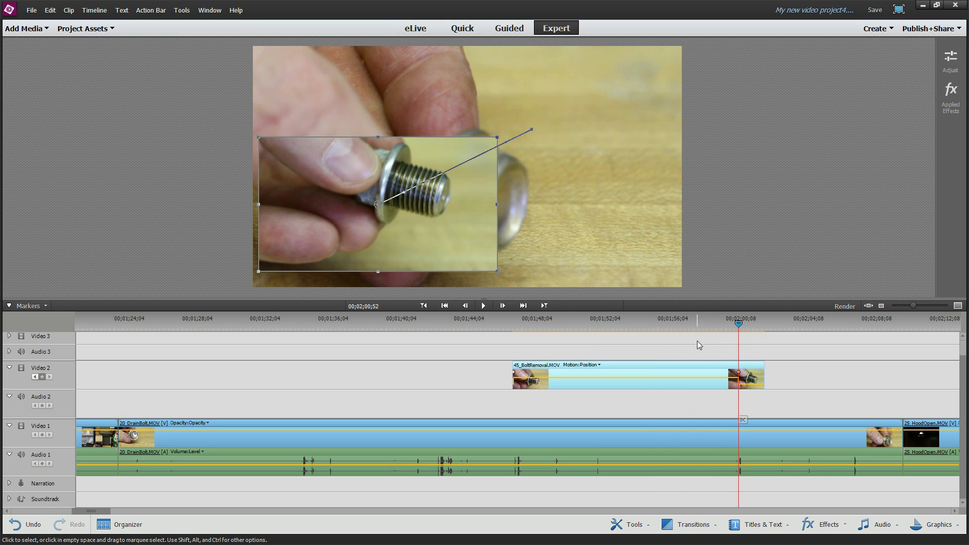
pyautogui.moveTo(742, 323); pyautogui.dragTo(503, 325)
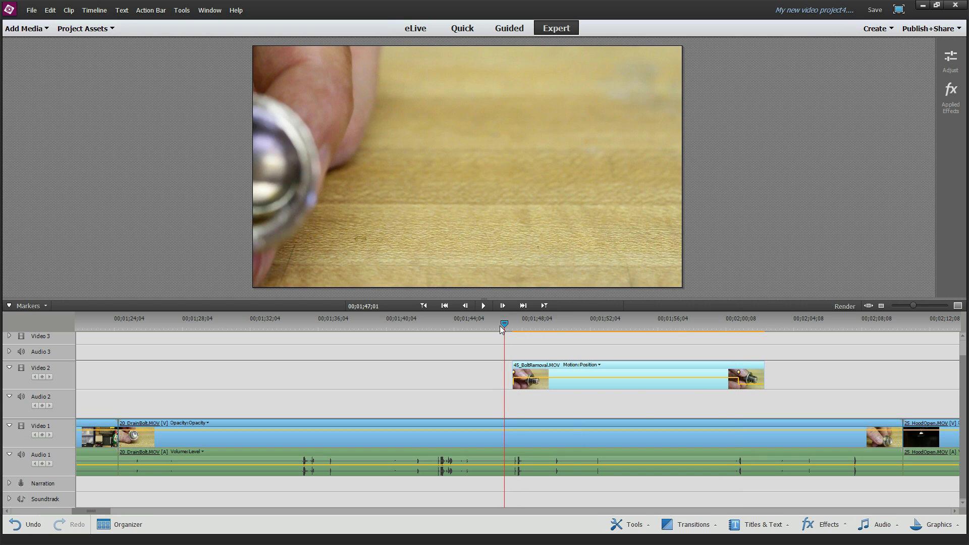
pyautogui.click(484, 306)
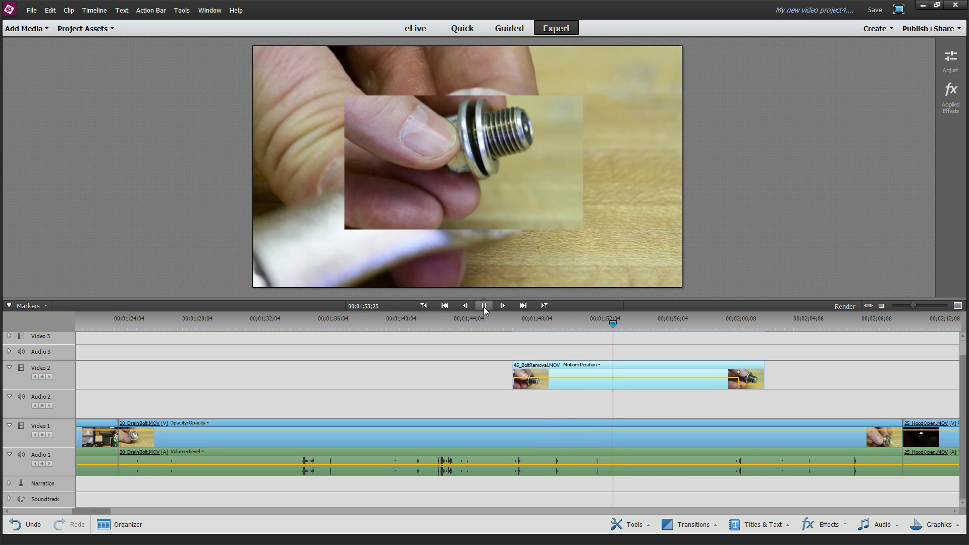
# - Stop playback and display the overlay's Motion > Scale keyframes
pyautogui.click(483, 306)
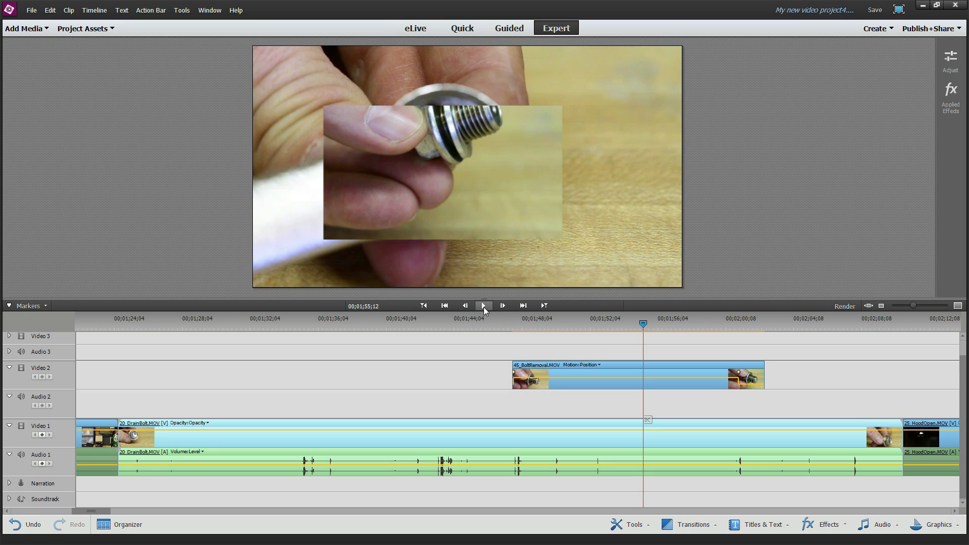
pyautogui.click(599, 365)
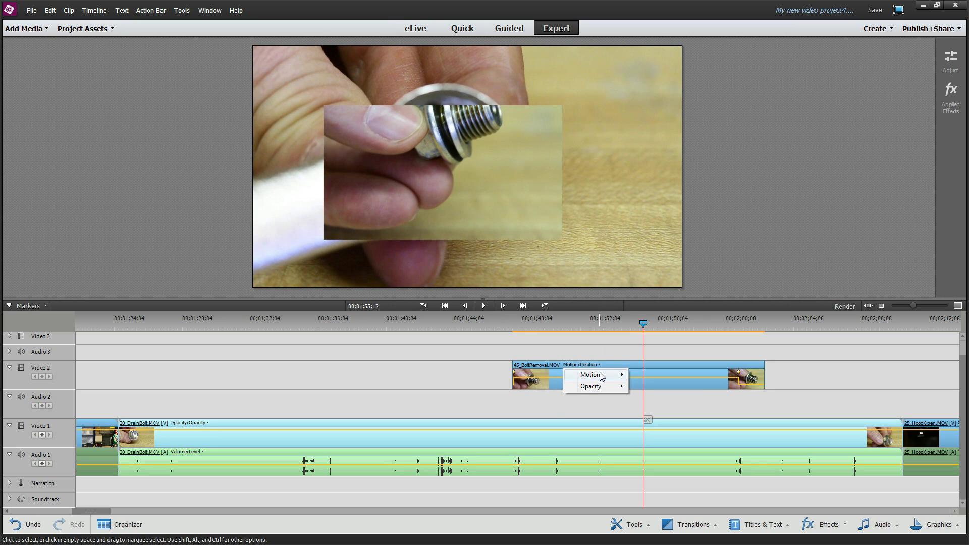
pyautogui.moveTo(603, 375)
pyautogui.click(648, 386)
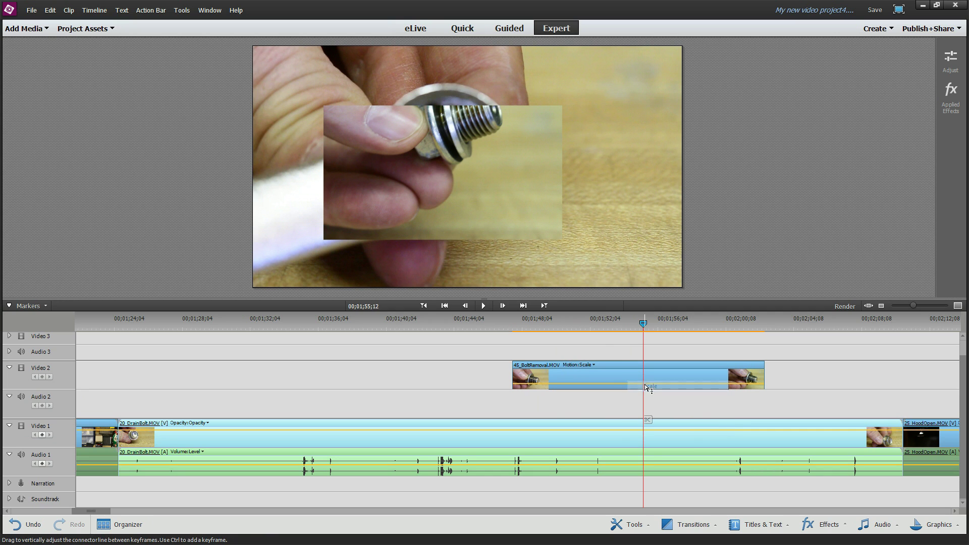
# - Add a scale keyframe with a small inset at the clip start, then enlarge it near the end
pyautogui.moveTo(644, 323); pyautogui.dragTo(518, 325)
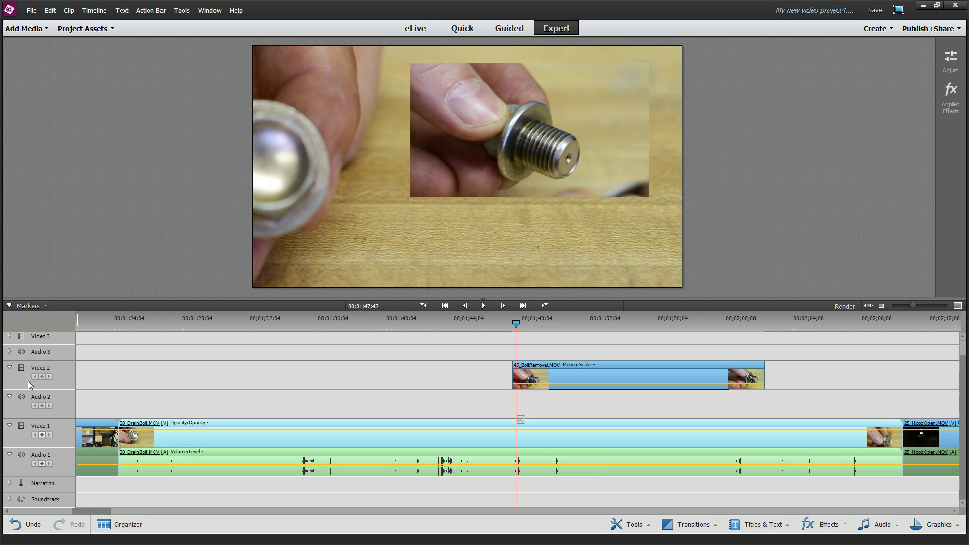
pyautogui.click(529, 379)
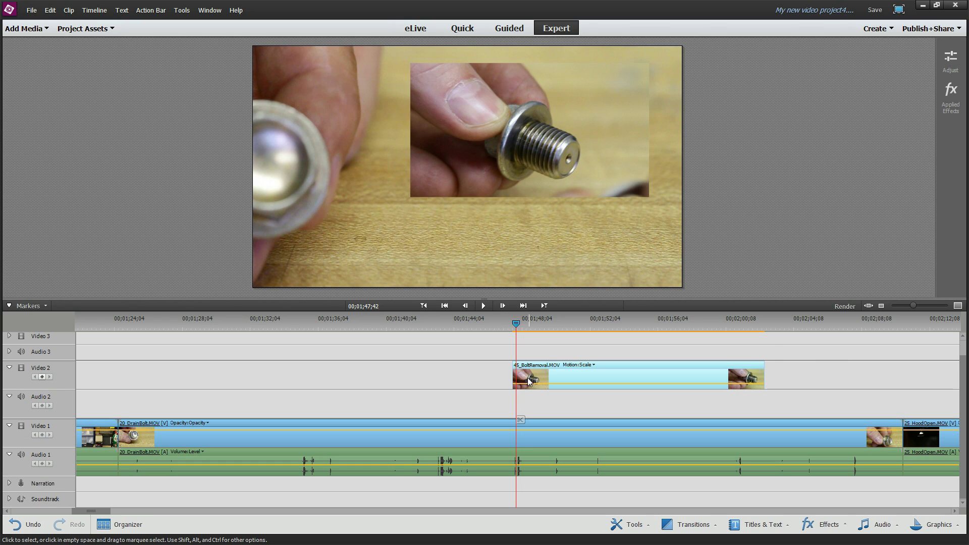
pyautogui.click(42, 377)
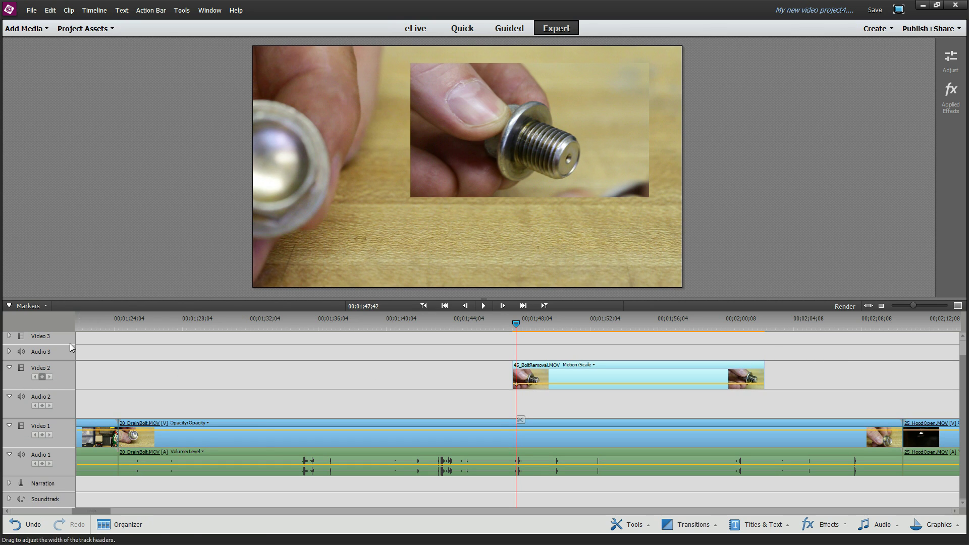
pyautogui.click(532, 189)
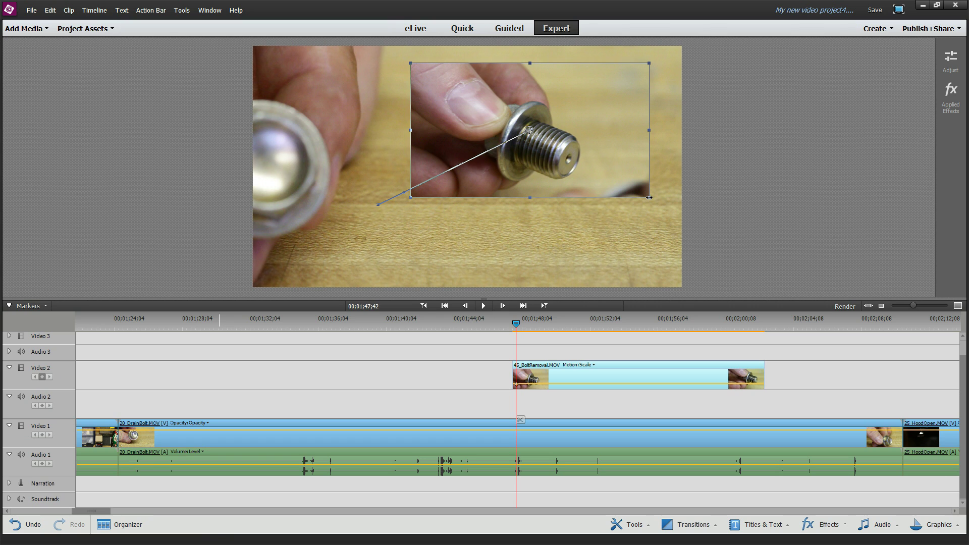
pyautogui.moveTo(650, 199); pyautogui.dragTo(590, 167)
pyautogui.moveTo(516, 323); pyautogui.dragTo(751, 325)
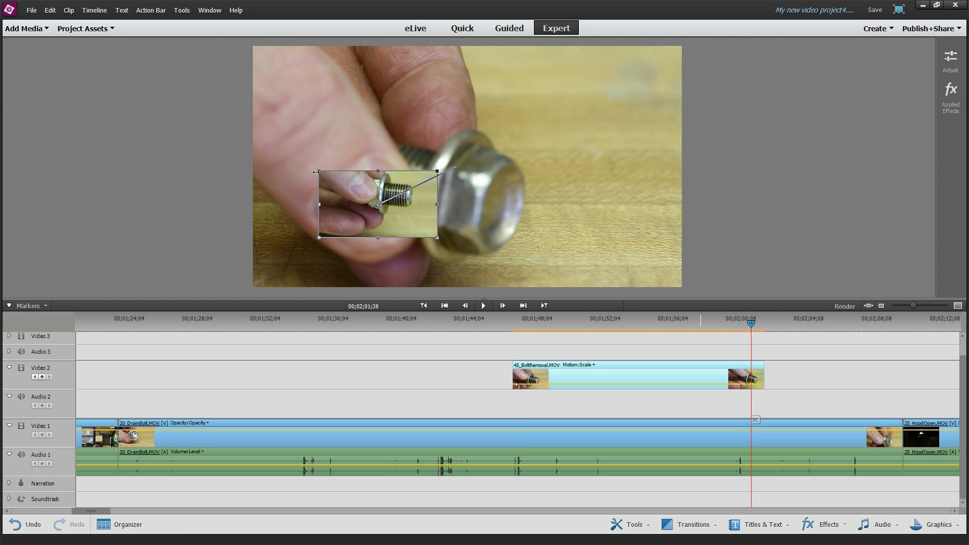
pyautogui.moveTo(318, 169); pyautogui.dragTo(265, 136)
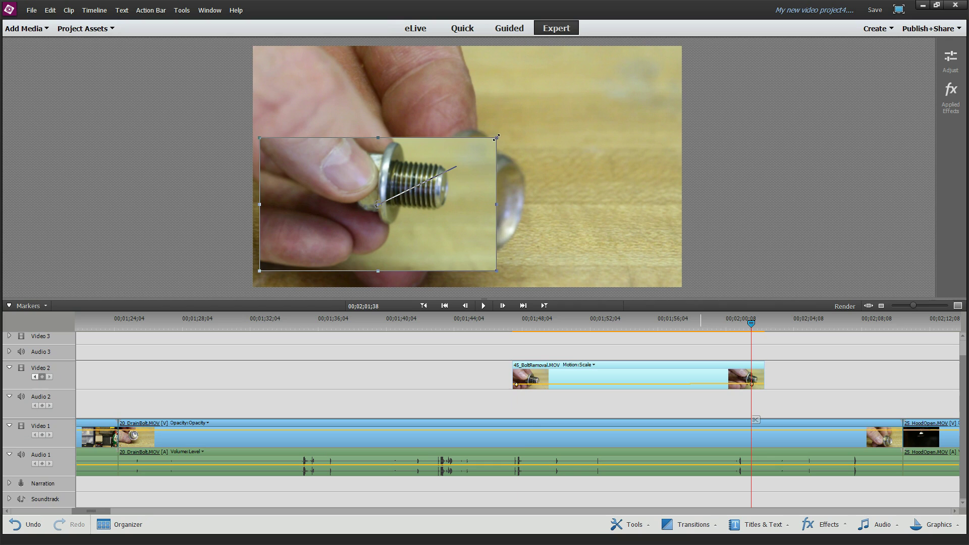
pyautogui.moveTo(497, 136); pyautogui.dragTo(510, 131)
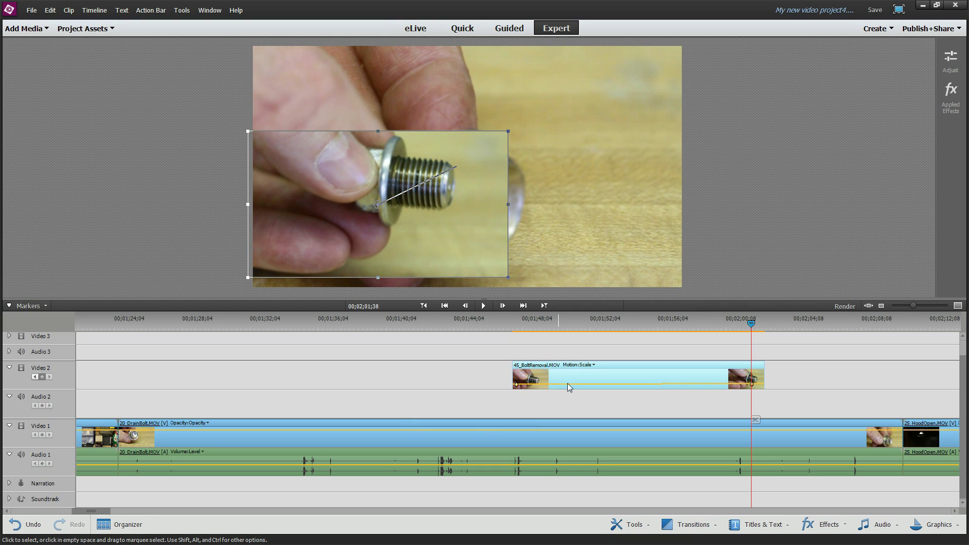
# - Play back the scaling, then drag the final scale keyframe earlier in the 45_BoltRemoval clip
pyautogui.click(499, 323)
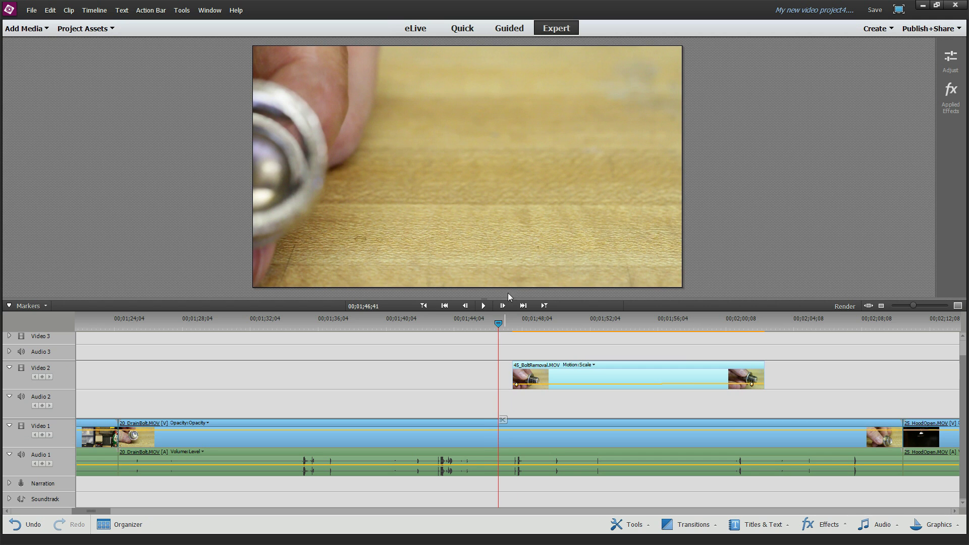
pyautogui.click(484, 305)
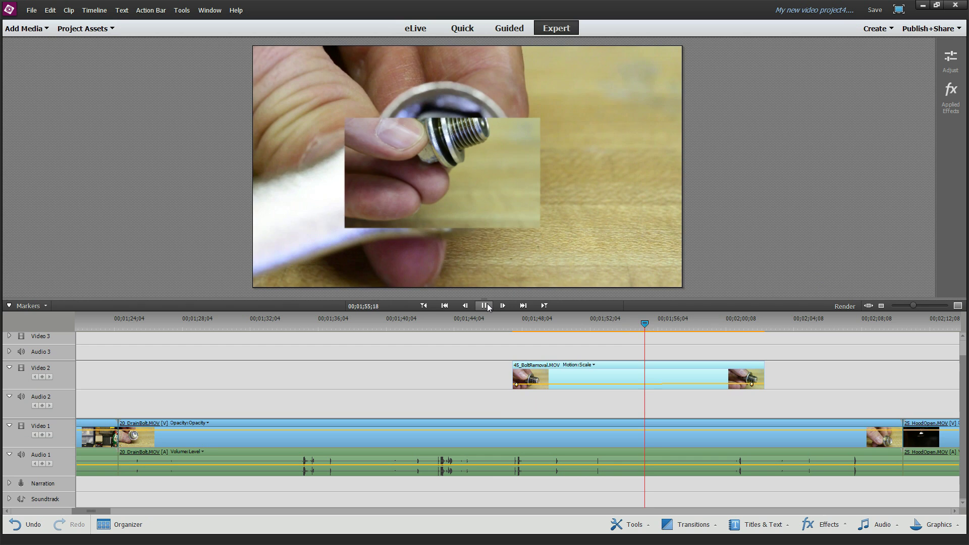
pyautogui.click(484, 305)
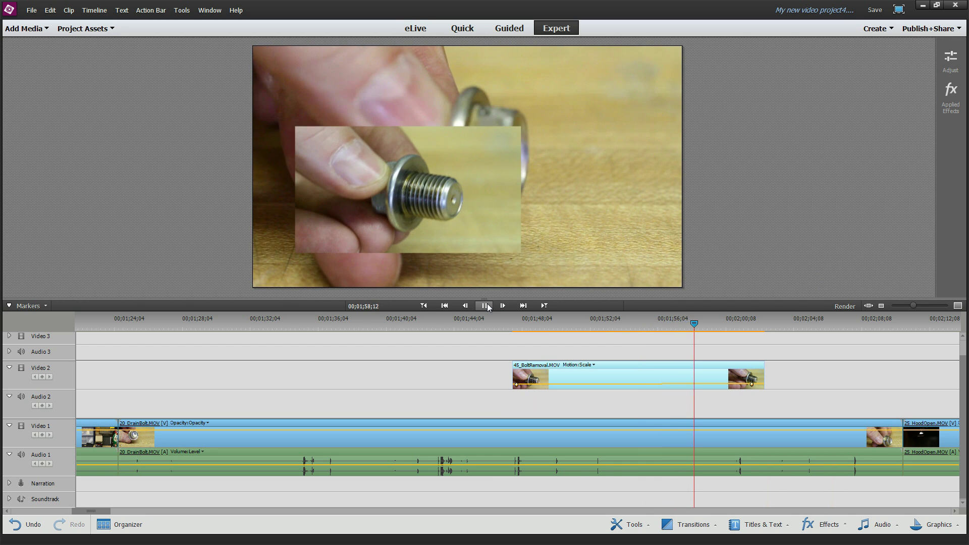
pyautogui.moveTo(751, 384); pyautogui.dragTo(674, 384)
# - Show Motion > Position keyframes and drag the final position keyframe earlier in the clip
pyautogui.click(593, 364)
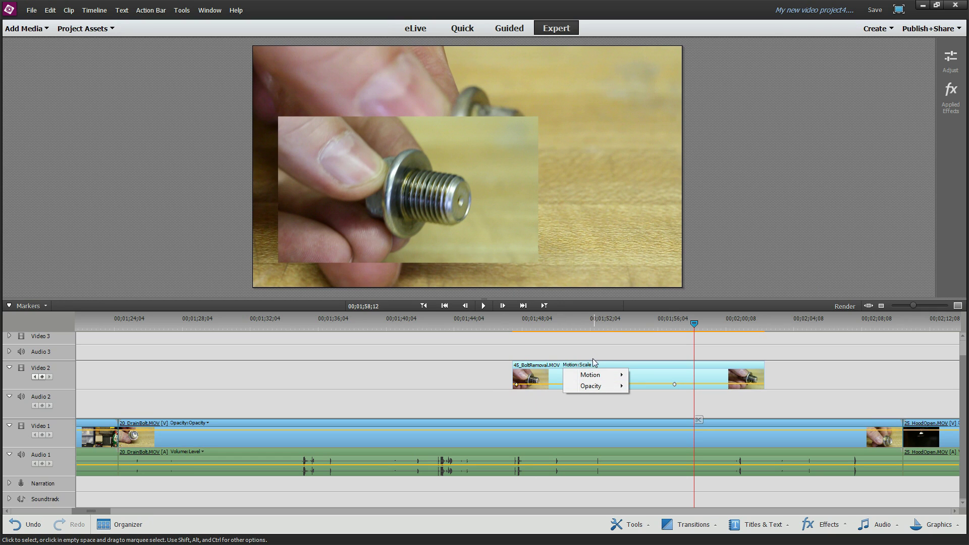
pyautogui.moveTo(598, 374)
pyautogui.click(654, 375)
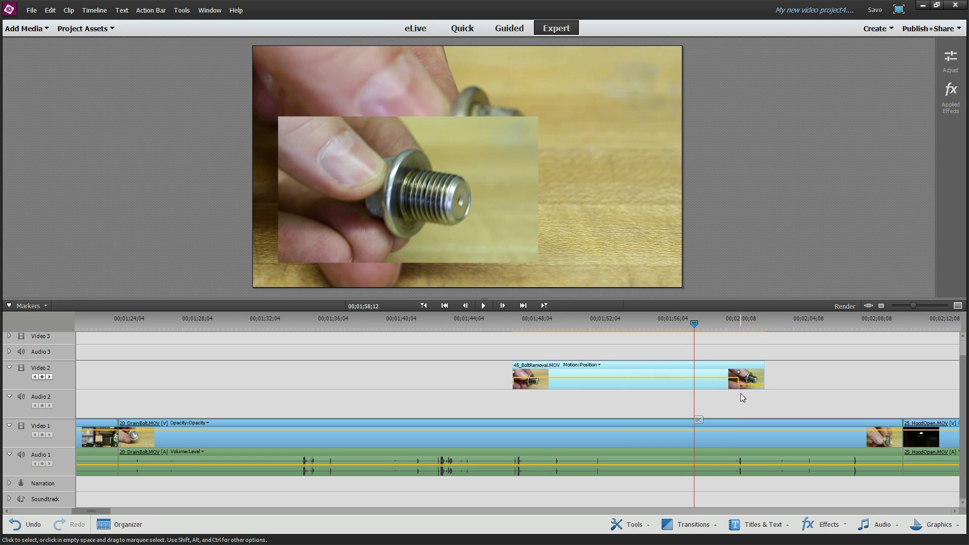
pyautogui.moveTo(739, 376); pyautogui.dragTo(631, 376)
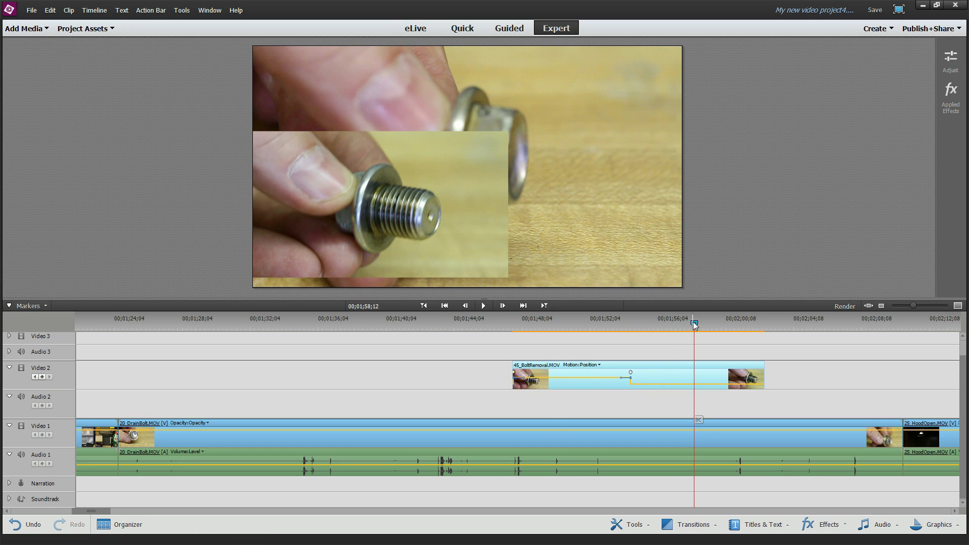
# - Play the revised overlay animation from just before the clip
pyautogui.moveTo(686, 325); pyautogui.dragTo(498, 310)
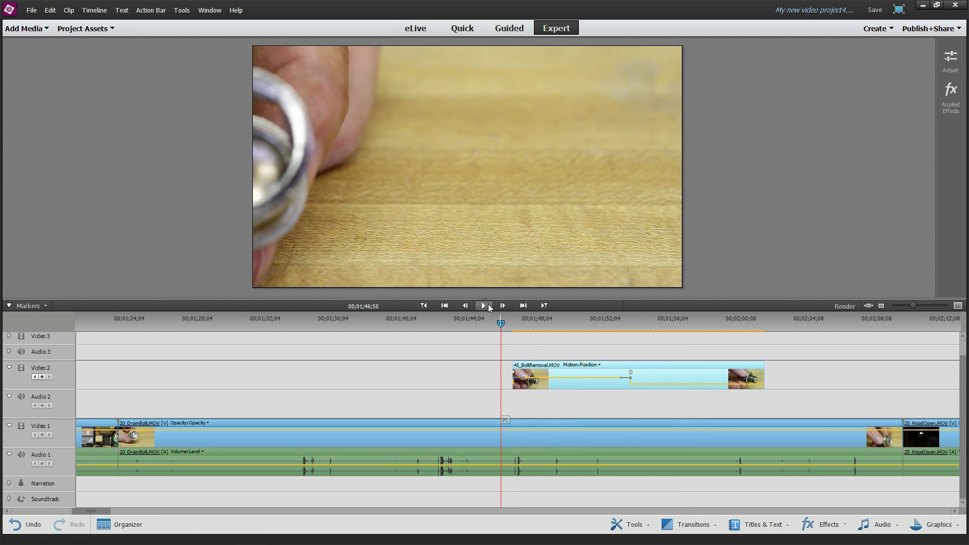
pyautogui.click(488, 305)
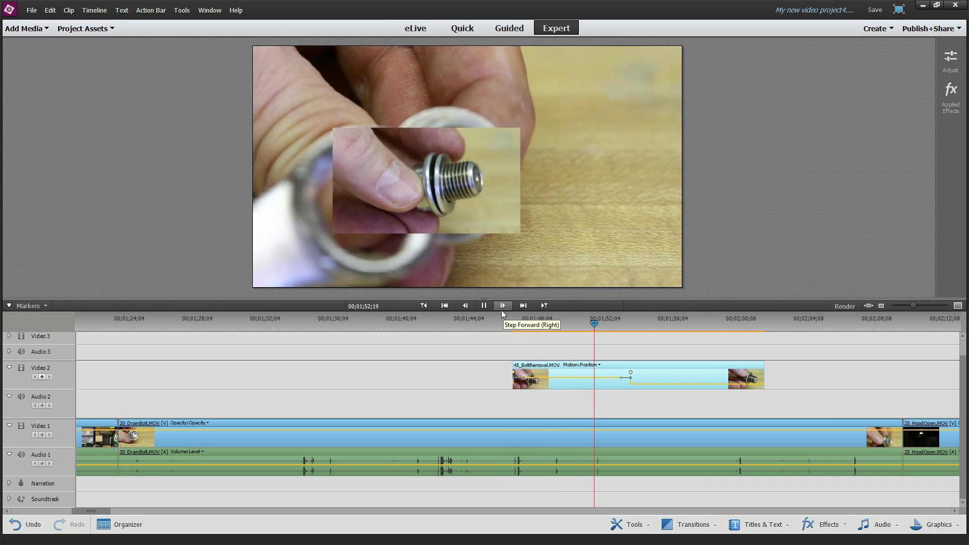
pyautogui.click(483, 306)
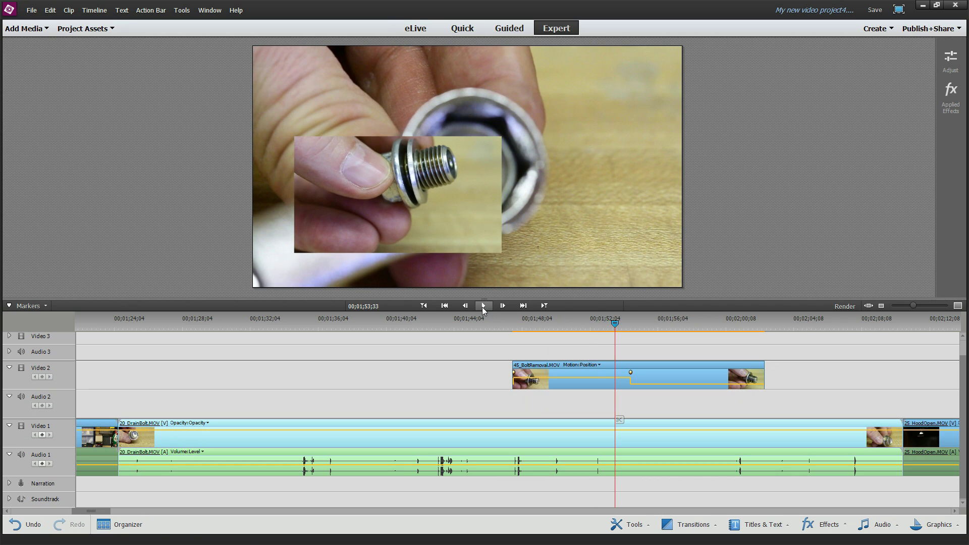
pyautogui.click(598, 364)
pyautogui.moveTo(597, 374)
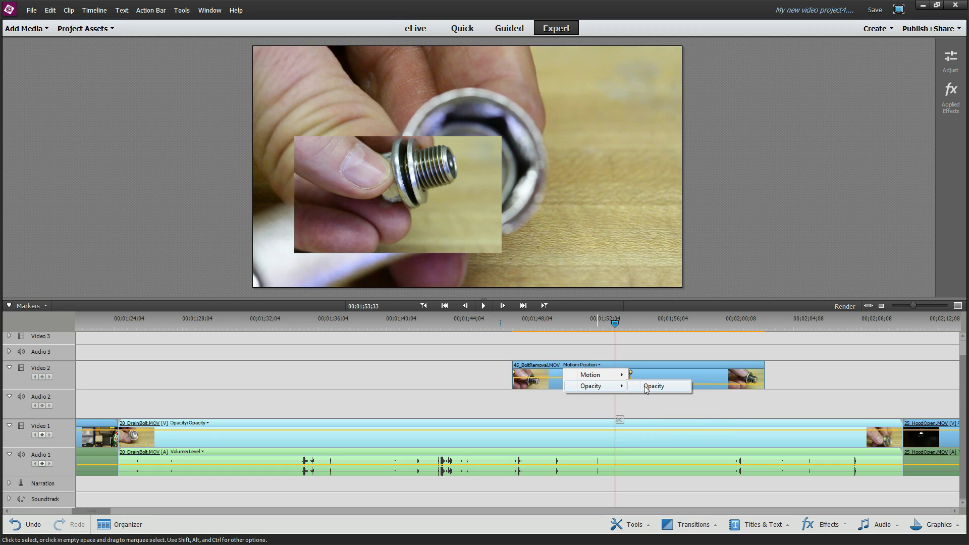
# - Add two opacity keyframes, lowering the first so the inset fades in to full partway through
pyautogui.click(646, 387)
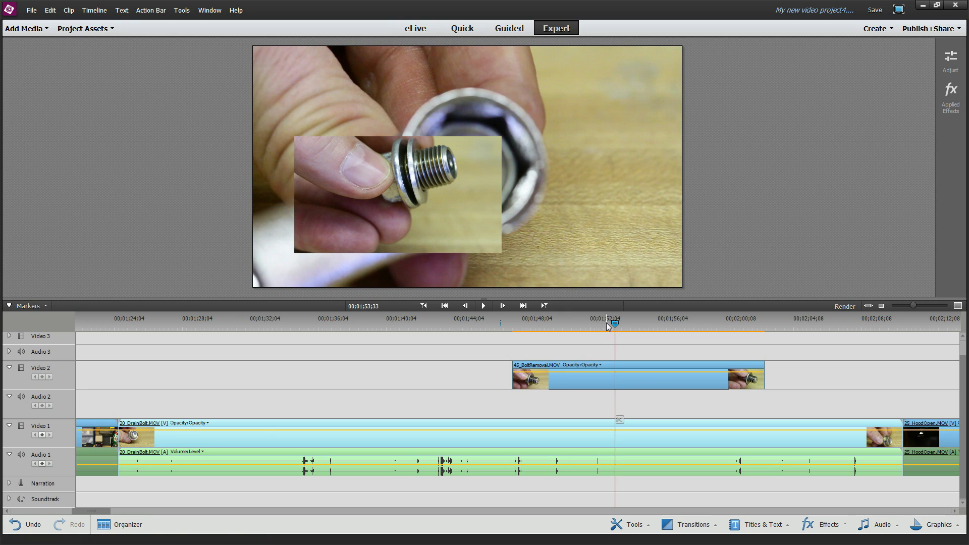
pyautogui.click(538, 325)
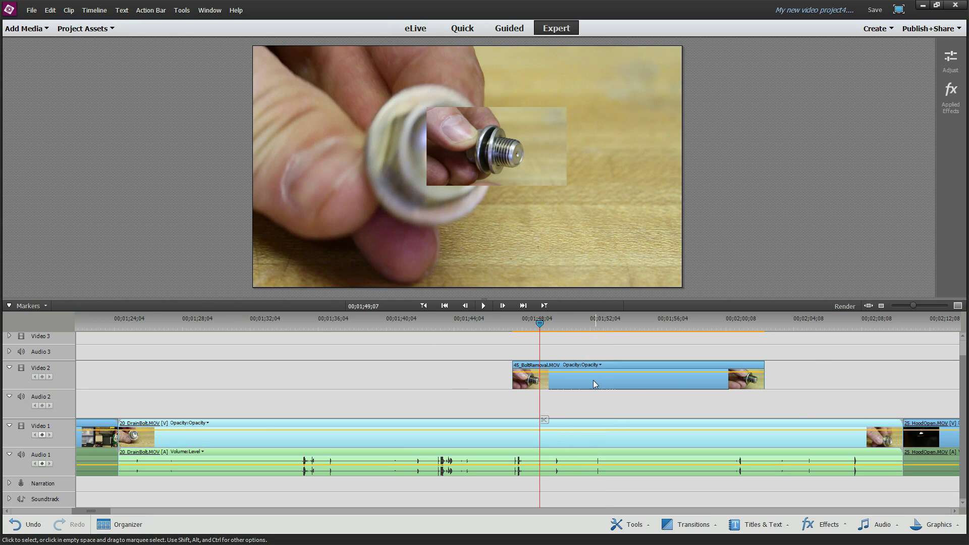
pyautogui.click(594, 383)
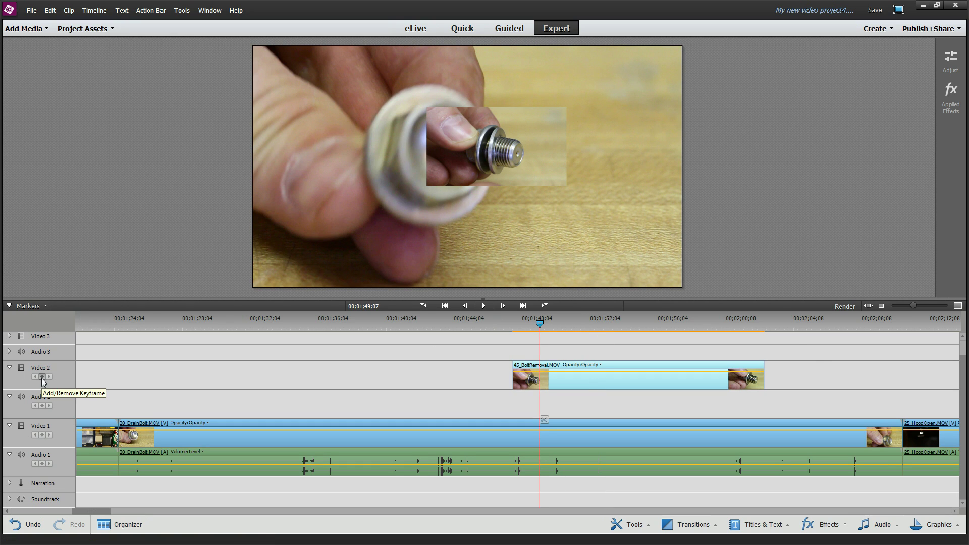
pyautogui.click(42, 377)
pyautogui.moveTo(538, 325); pyautogui.dragTo(522, 324)
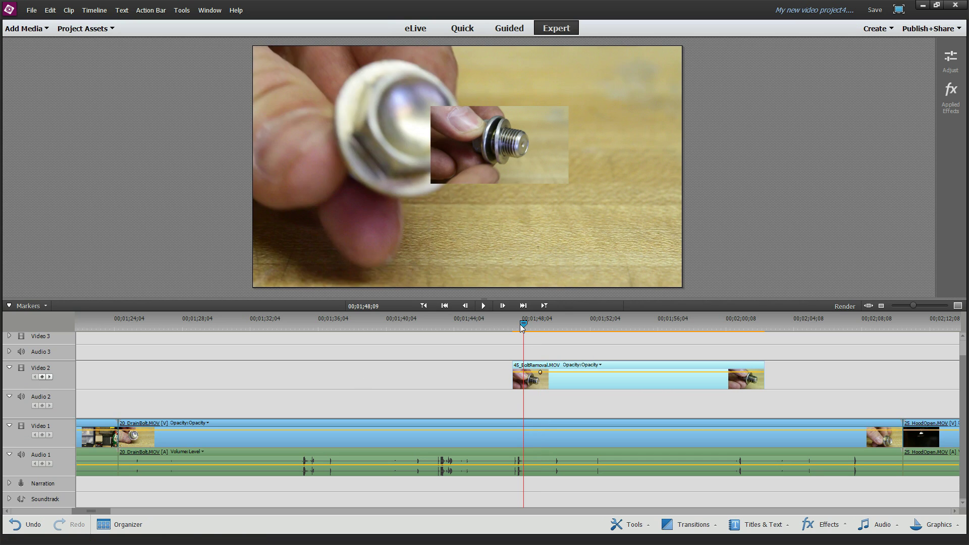
pyautogui.click(42, 377)
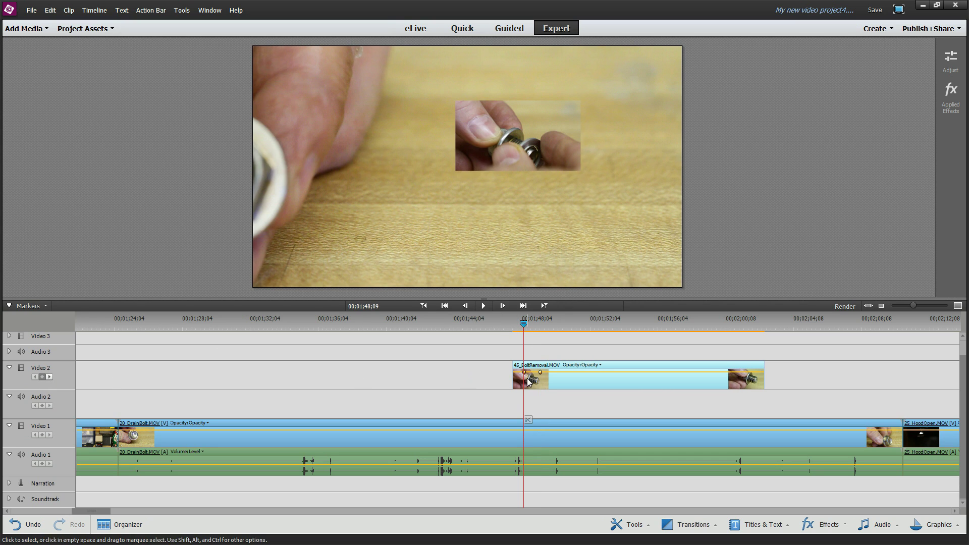
pyautogui.moveTo(527, 380); pyautogui.dragTo(524, 400)
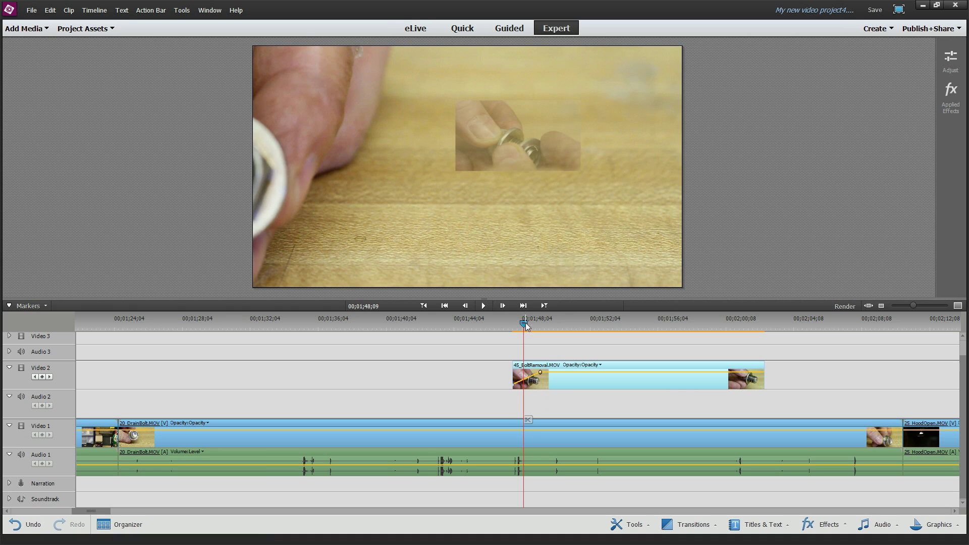
pyautogui.moveTo(525, 324)
pyautogui.mouseDown()
pyautogui.moveTo(507, 329)
pyautogui.moveTo(534, 336)
pyautogui.moveTo(507, 328)
pyautogui.mouseUp()
pyautogui.moveTo(540, 373); pyautogui.dragTo(598, 372)
pyautogui.moveTo(508, 323); pyautogui.dragTo(607, 327)
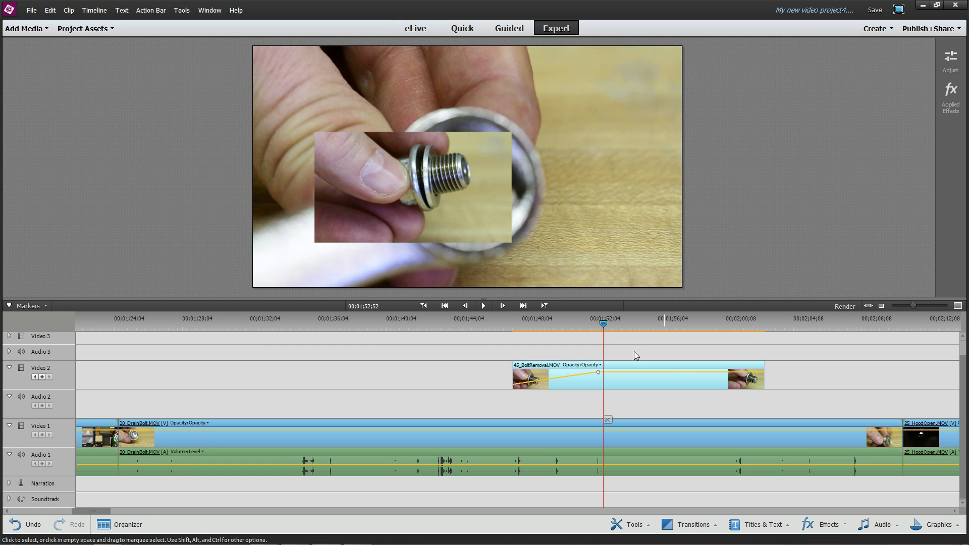
pyautogui.moveTo(604, 327)
pyautogui.mouseDown()
pyautogui.moveTo(583, 324)
pyautogui.moveTo(601, 324)
pyautogui.mouseUp()
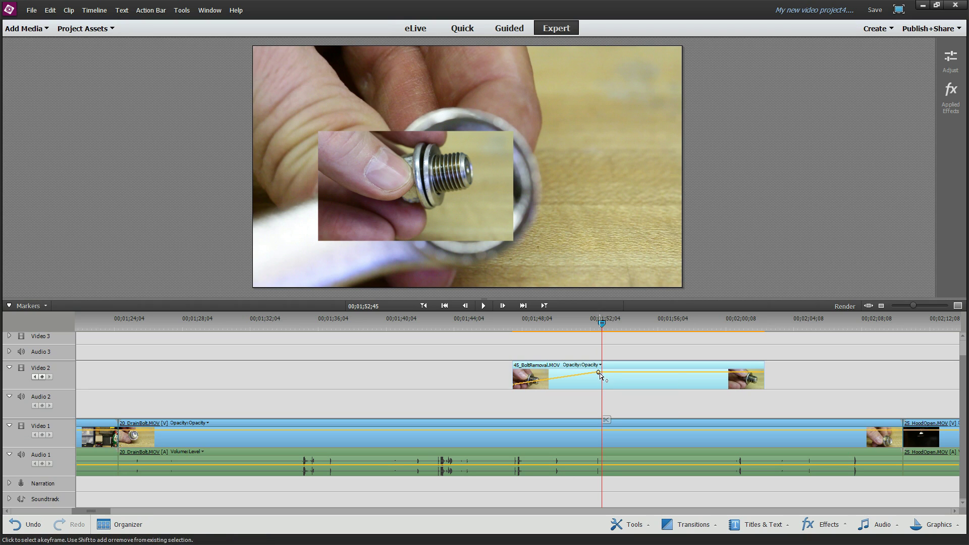
# - Show the overlay's Motion settings and keyframe timeline, scrubbing to Position 541.2, 390.7, Scale 42.6
pyautogui.click(598, 372)
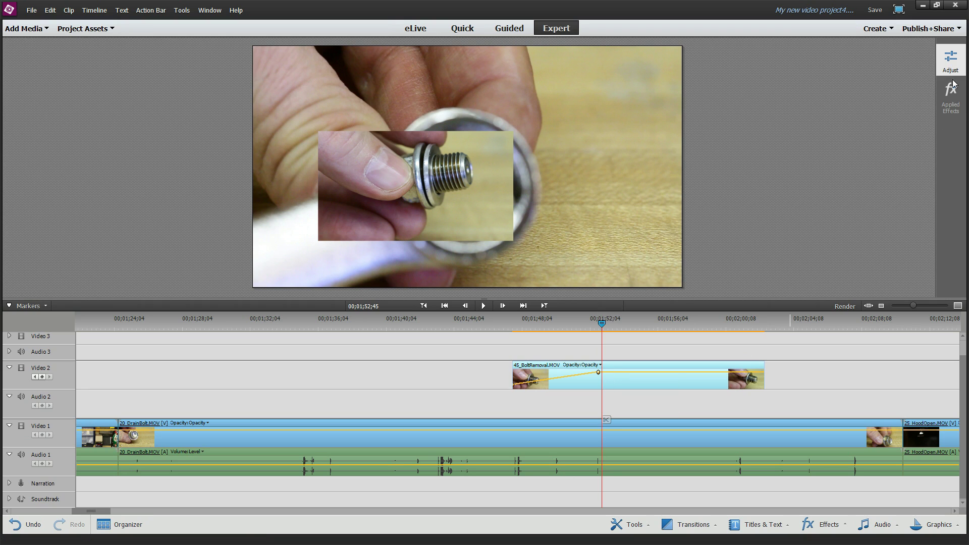
pyautogui.click(954, 107)
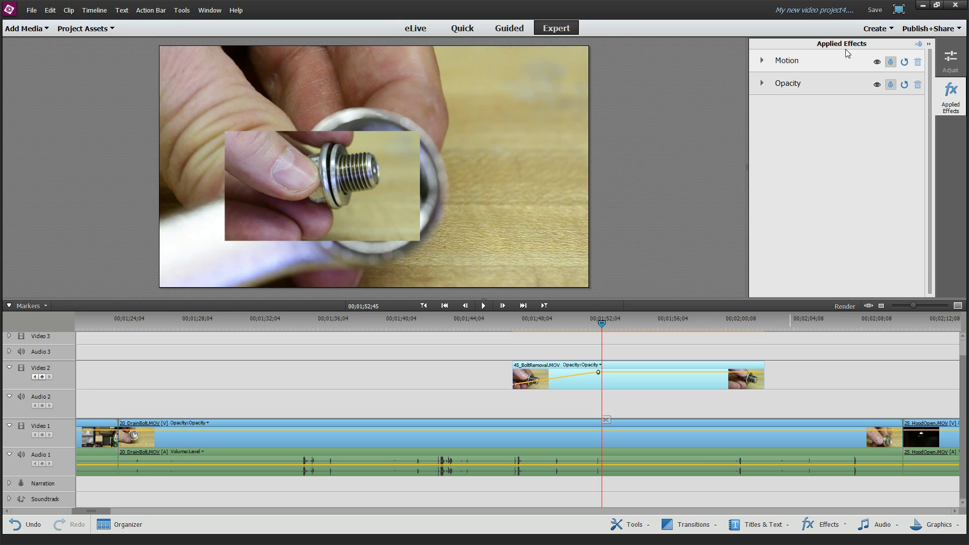
pyautogui.click(918, 45)
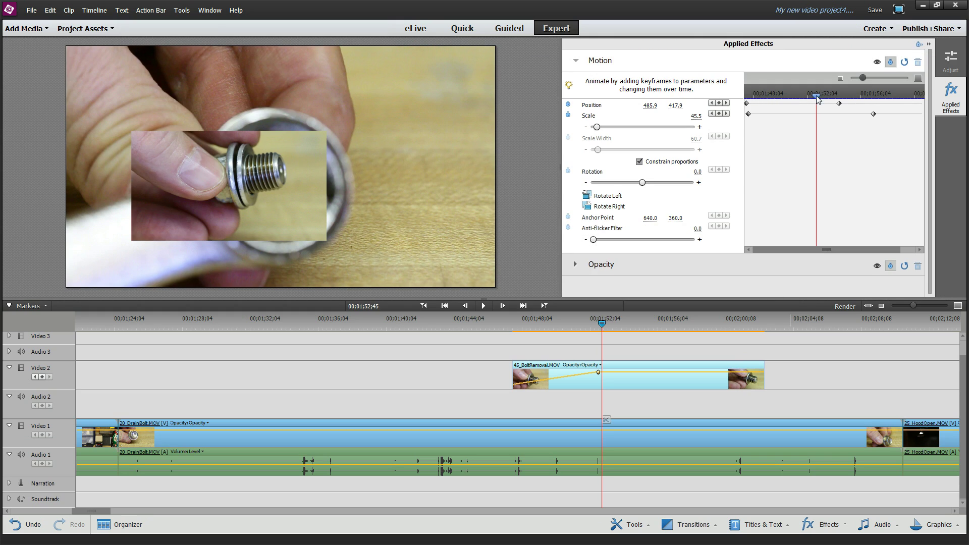
pyautogui.moveTo(817, 98)
pyautogui.mouseDown()
pyautogui.moveTo(888, 97)
pyautogui.moveTo(747, 98)
pyautogui.moveTo(807, 99)
pyautogui.mouseUp()
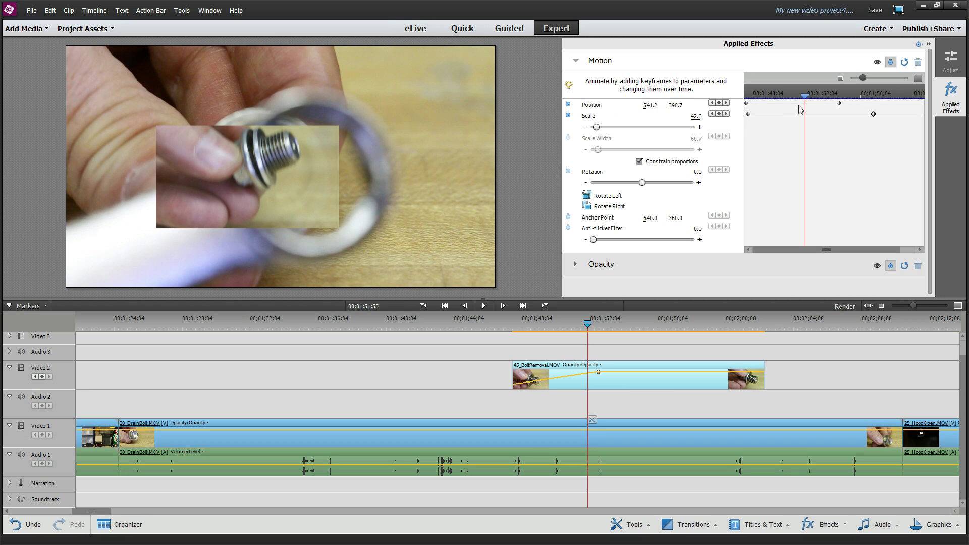
# - Set the overlay's first Position keyframe to 800, 250
pyautogui.click(711, 103)
pyautogui.click(649, 105)
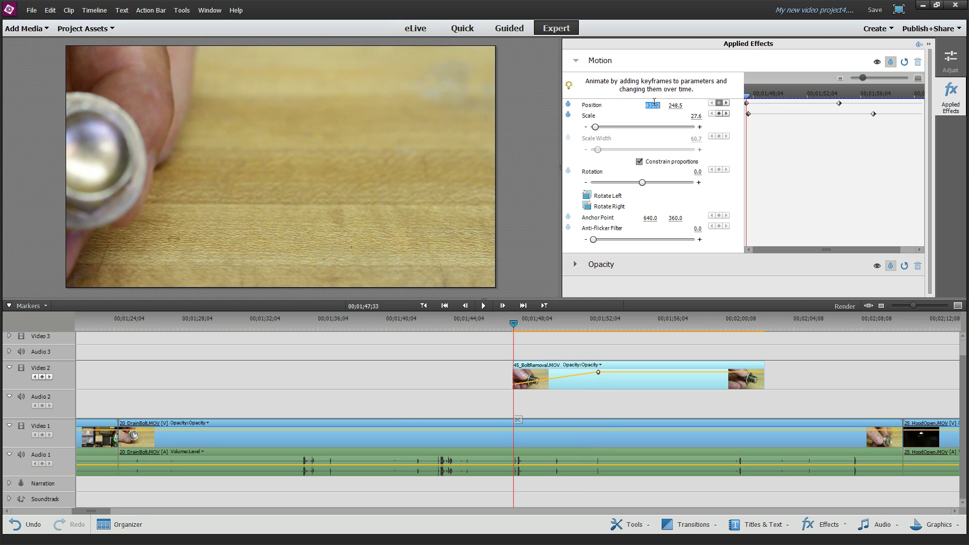
pyautogui.write('800')
pyautogui.press('Tab')
pyautogui.write('2')
# - Set the next Position keyframe to 400, 500, then return to the first keyframe
pyautogui.click(726, 103)
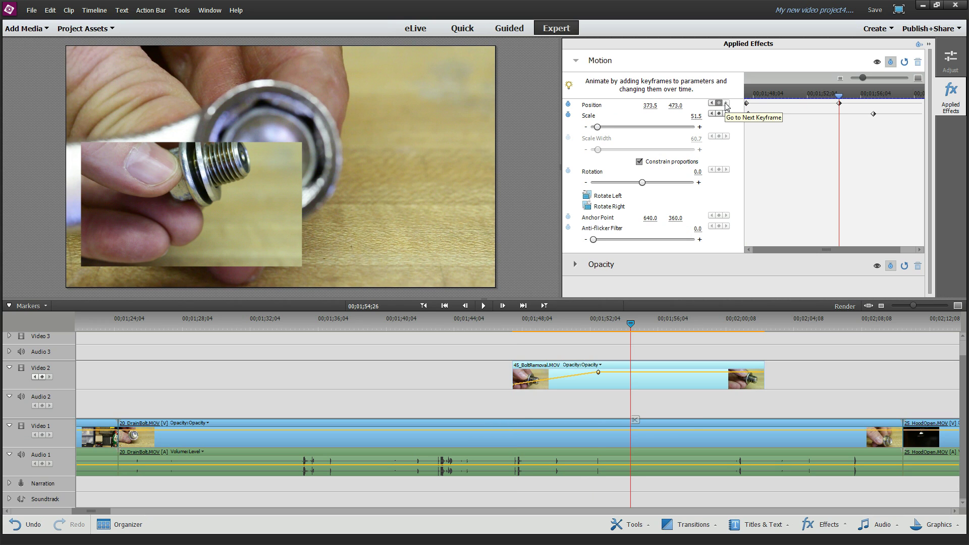
pyautogui.click(653, 104)
pyautogui.write('4')
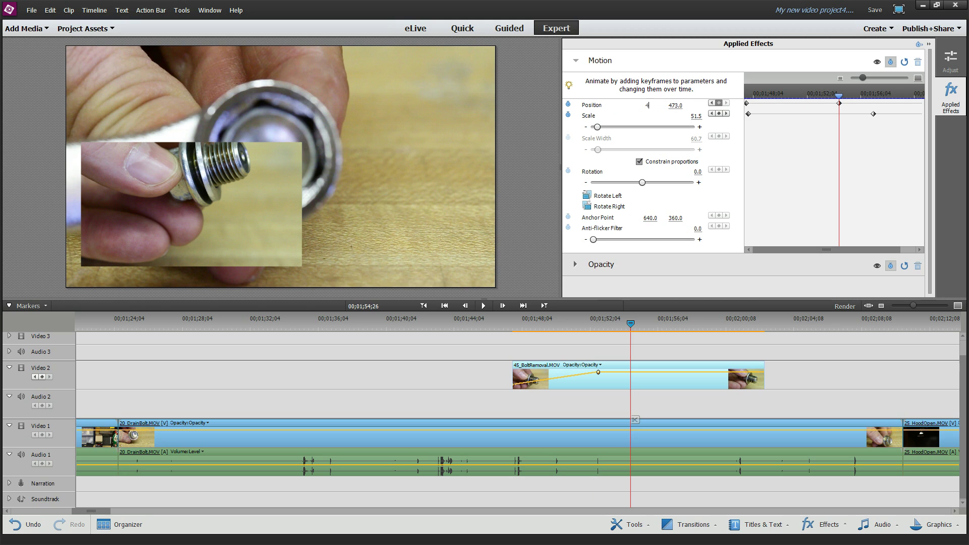
pyautogui.write('00')
pyautogui.click(678, 104)
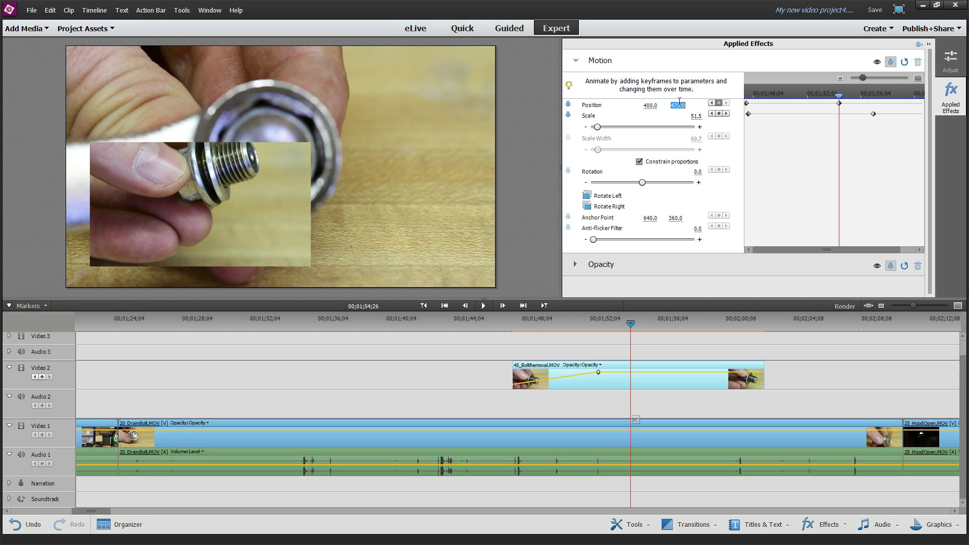
pyautogui.write('500')
pyautogui.click(711, 103)
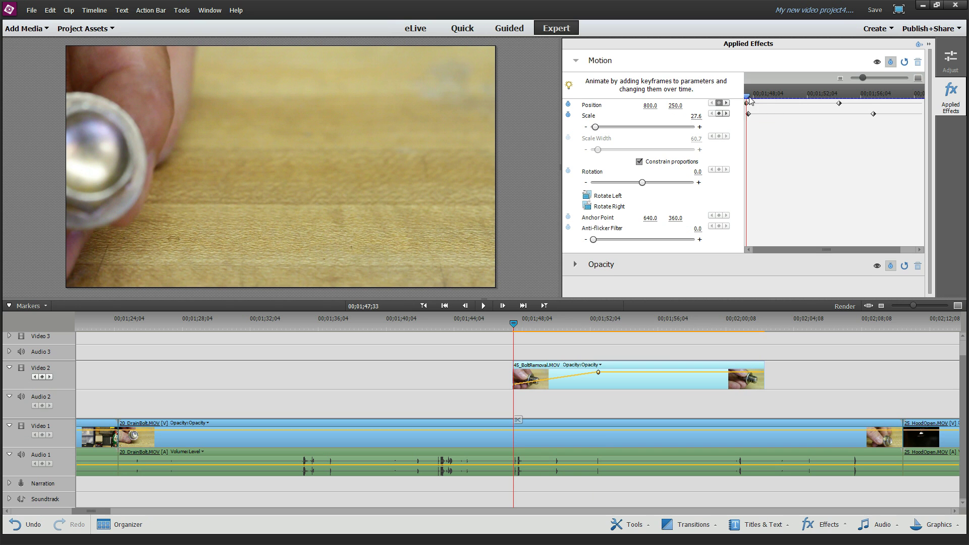
# - Drag the second Scale keyframe earlier in the overlay and preview the animation
pyautogui.moveTo(747, 97); pyautogui.dragTo(799, 100)
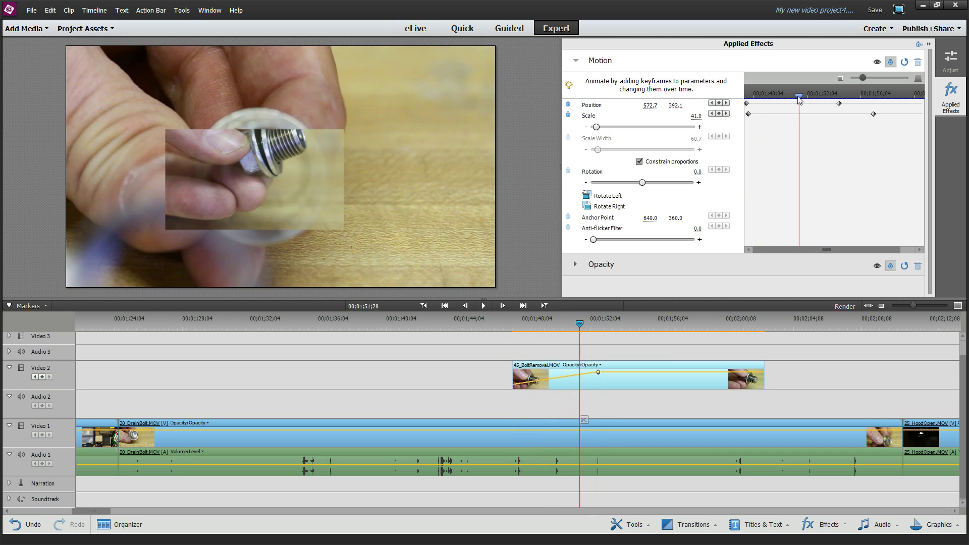
pyautogui.moveTo(873, 115); pyautogui.dragTo(792, 103)
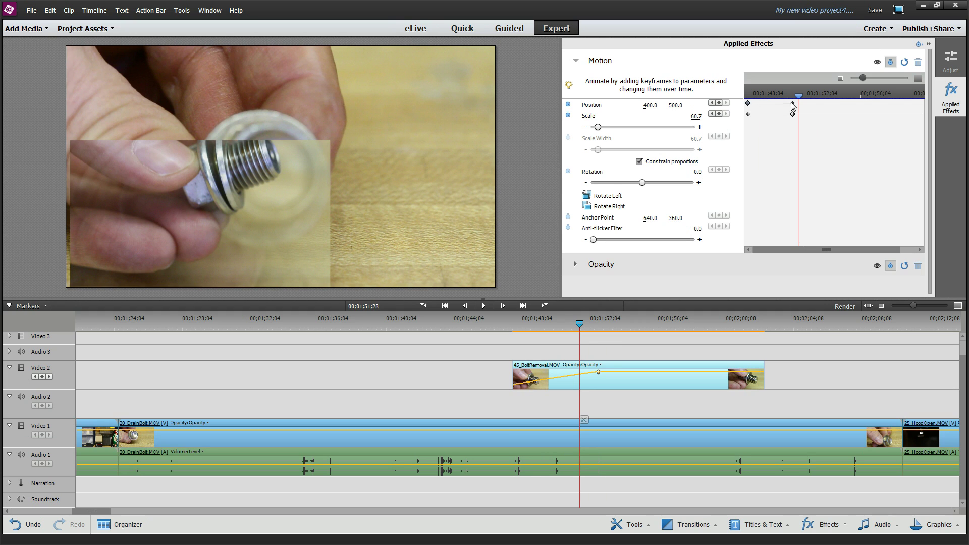
pyautogui.moveTo(797, 97); pyautogui.dragTo(743, 100)
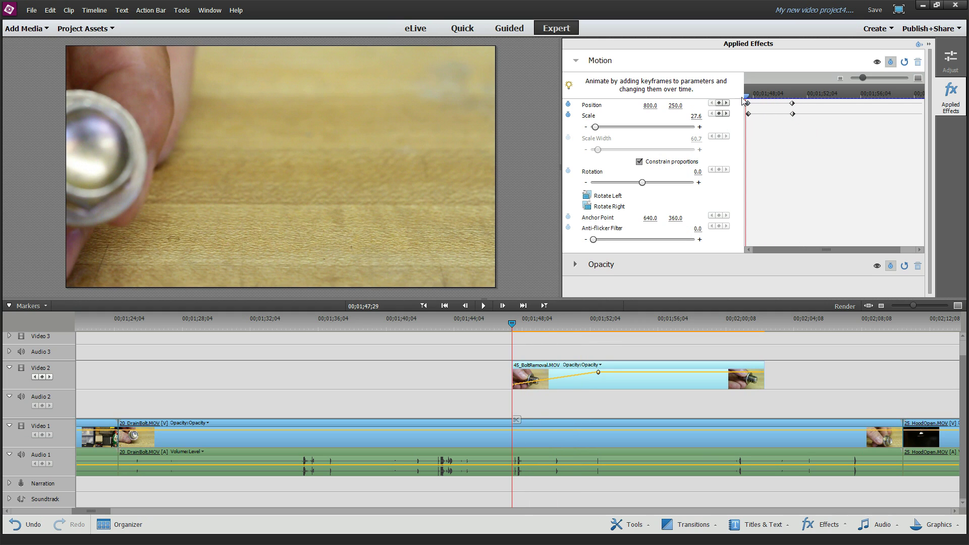
pyautogui.click(484, 307)
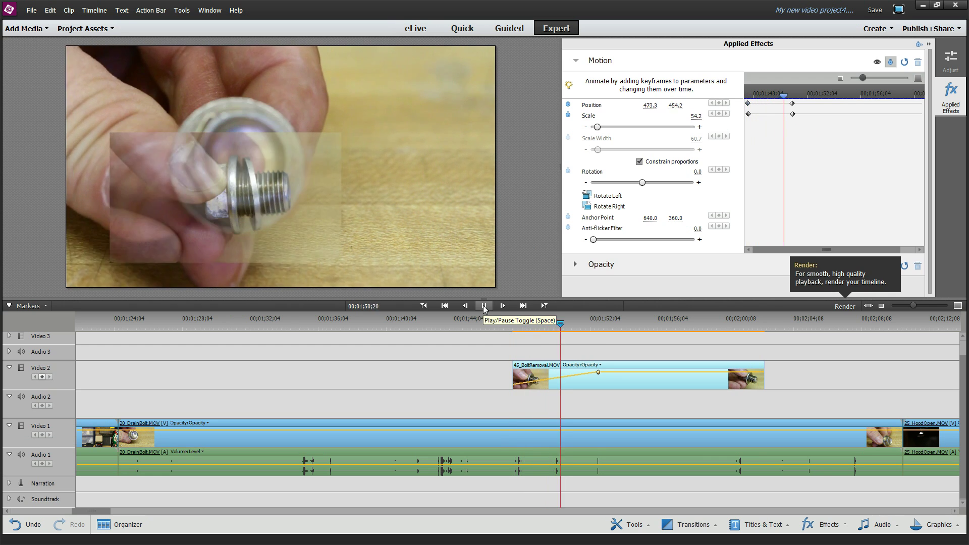
pyautogui.click(483, 305)
# - Move the later Position (400, 500) and Scale (60.7) keyframes of 45_BoltRemoval.MOV earlier, then replay
pyautogui.click(623, 381)
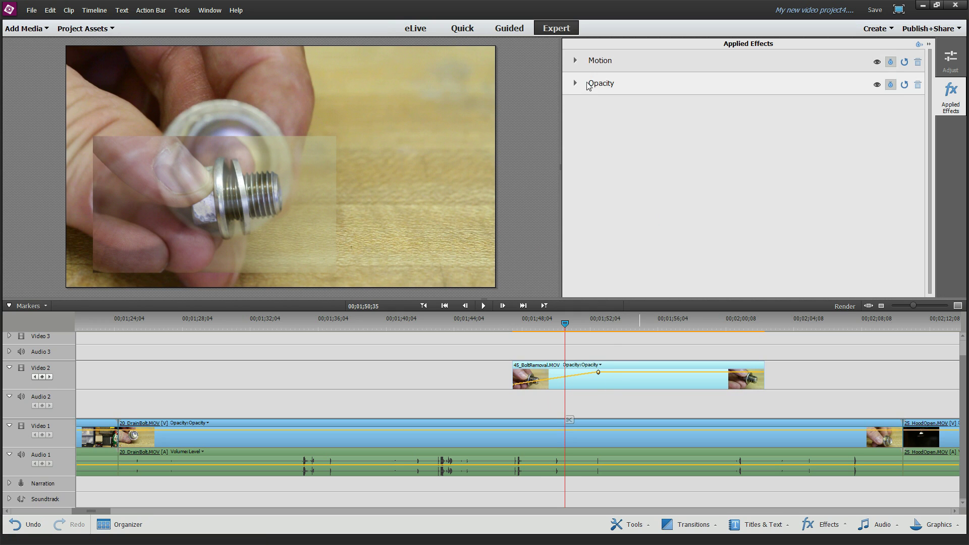
pyautogui.click(576, 61)
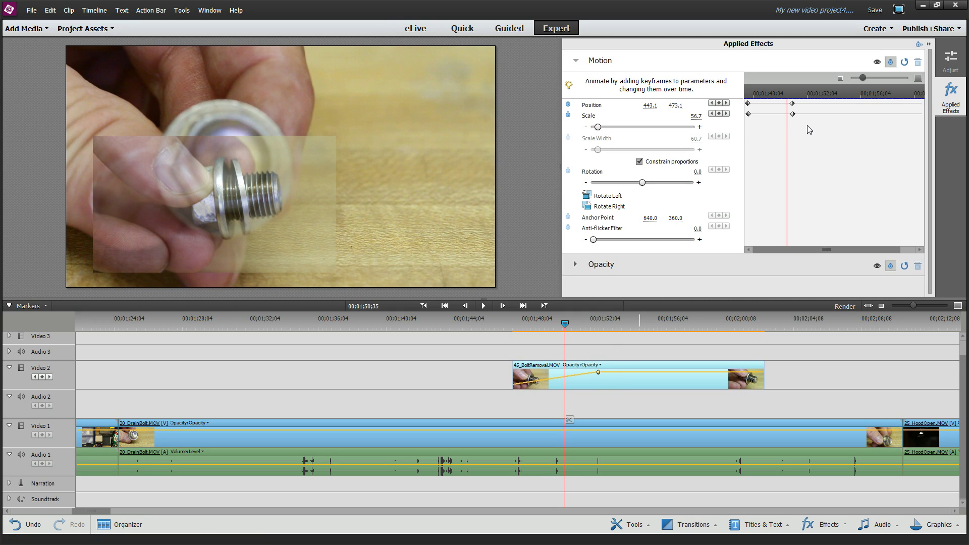
pyautogui.click(792, 114)
pyautogui.moveTo(794, 116); pyautogui.dragTo(746, 93)
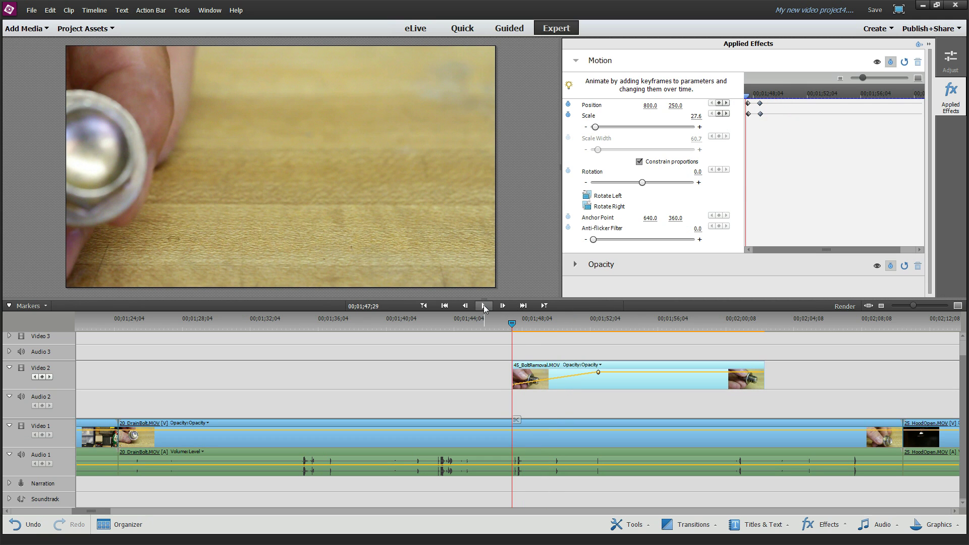
pyautogui.click(483, 306)
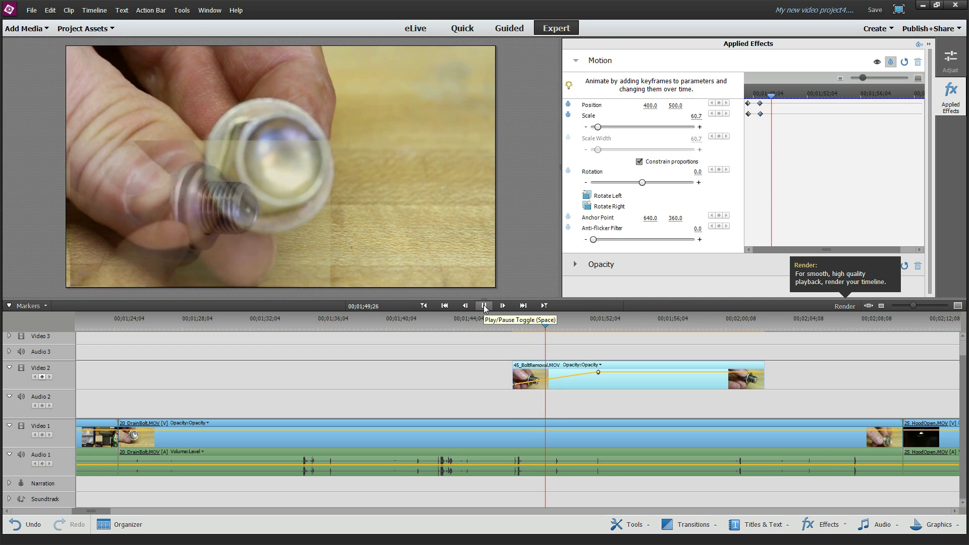
# - Move the Video 2 opacity keyframe to the overlay's start so it stays at 100%
pyautogui.click(599, 375)
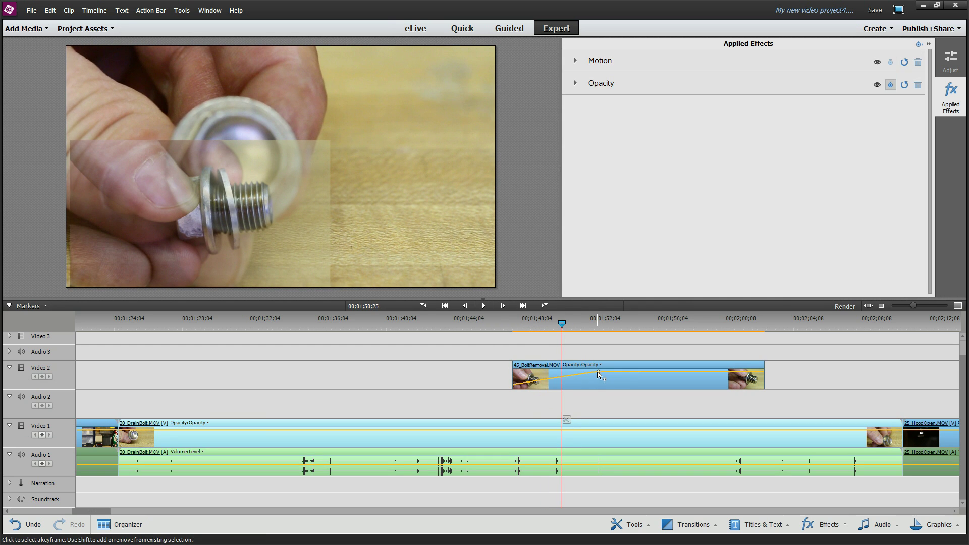
pyautogui.moveTo(599, 374); pyautogui.dragTo(508, 374)
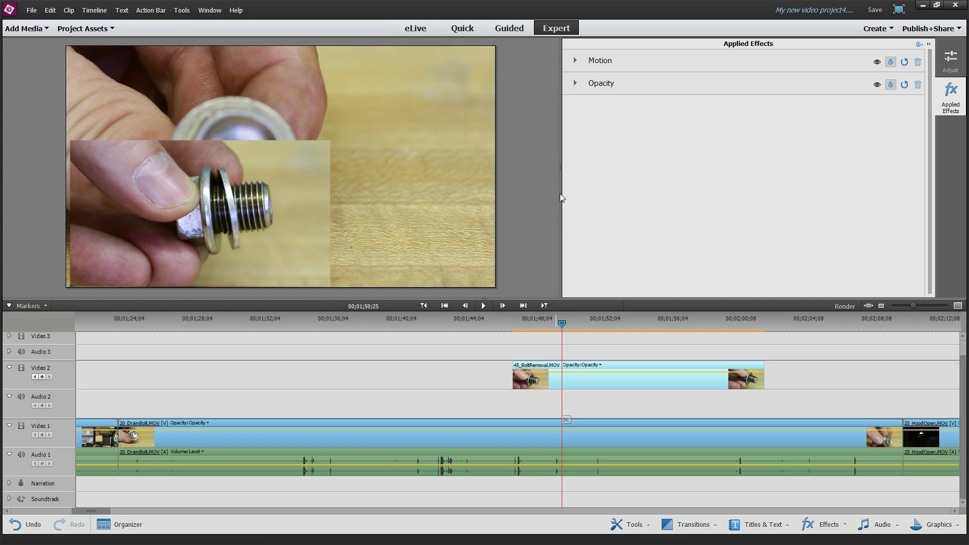
pyautogui.click(574, 83)
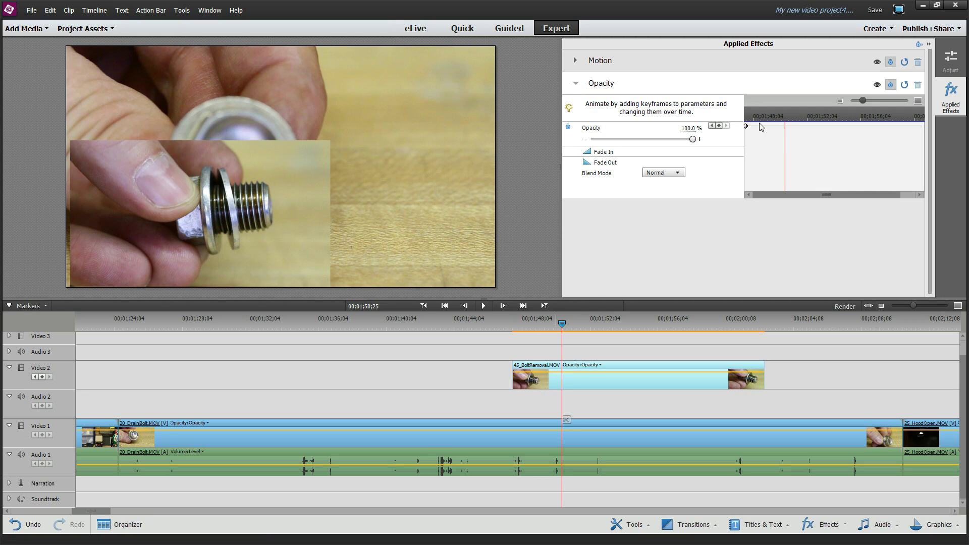
pyautogui.moveTo(747, 130)
pyautogui.mouseDown()
pyautogui.moveTo(775, 130)
pyautogui.moveTo(747, 129)
pyautogui.mouseUp()
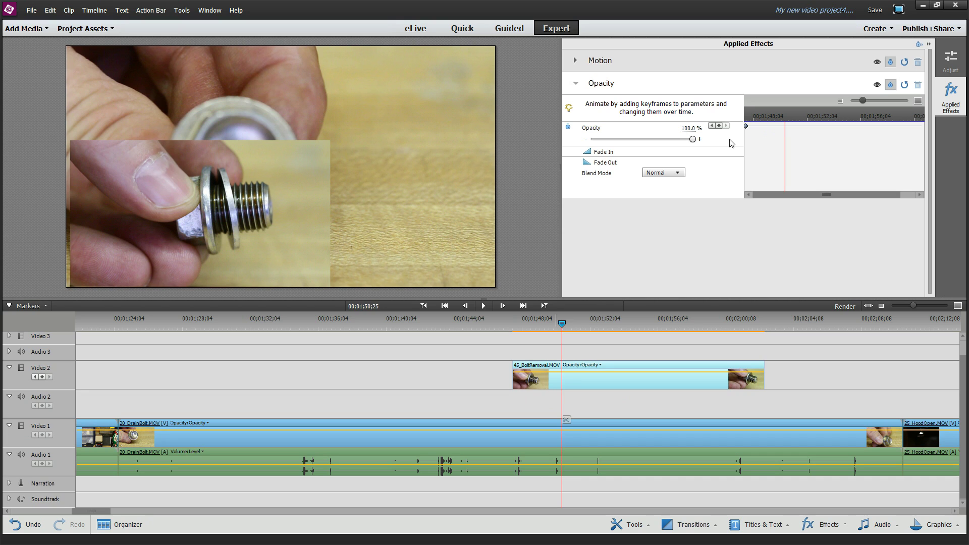